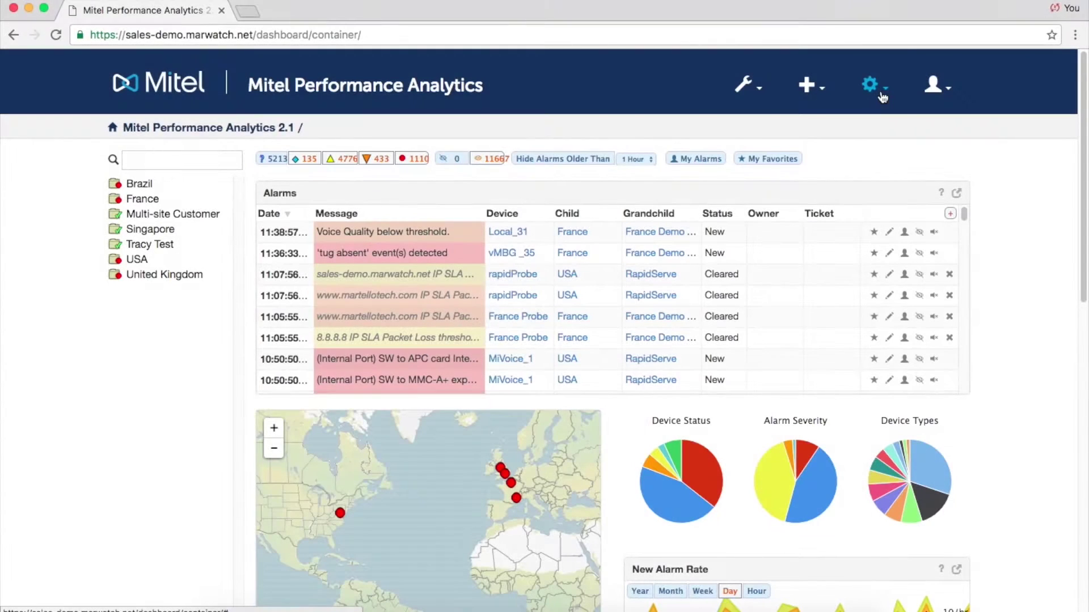
Enter the support contact's e-mail address in the system configuration settings.
click(874, 85)
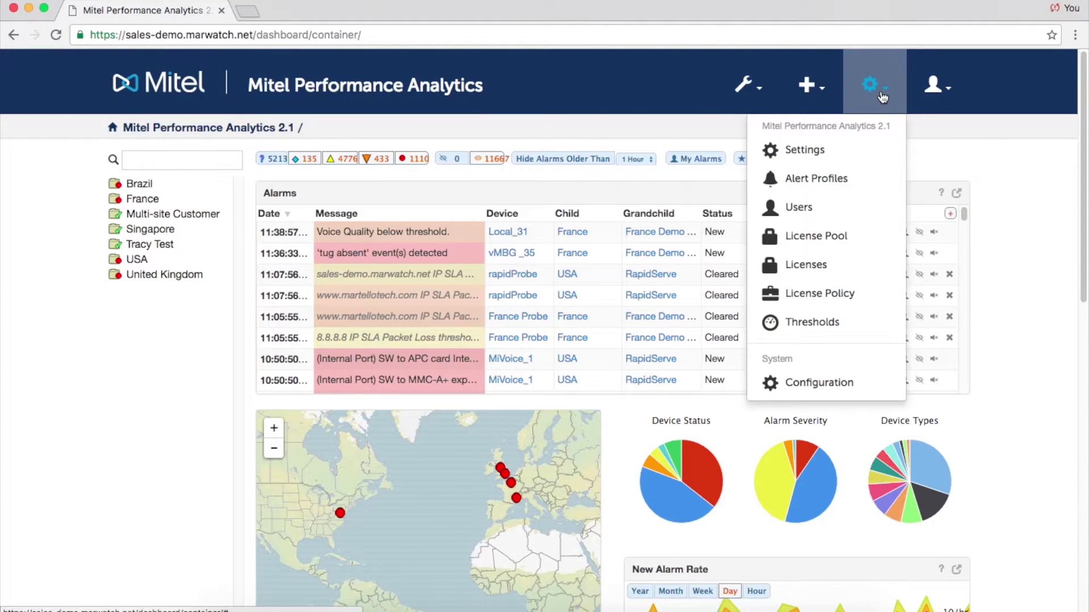
click(839, 383)
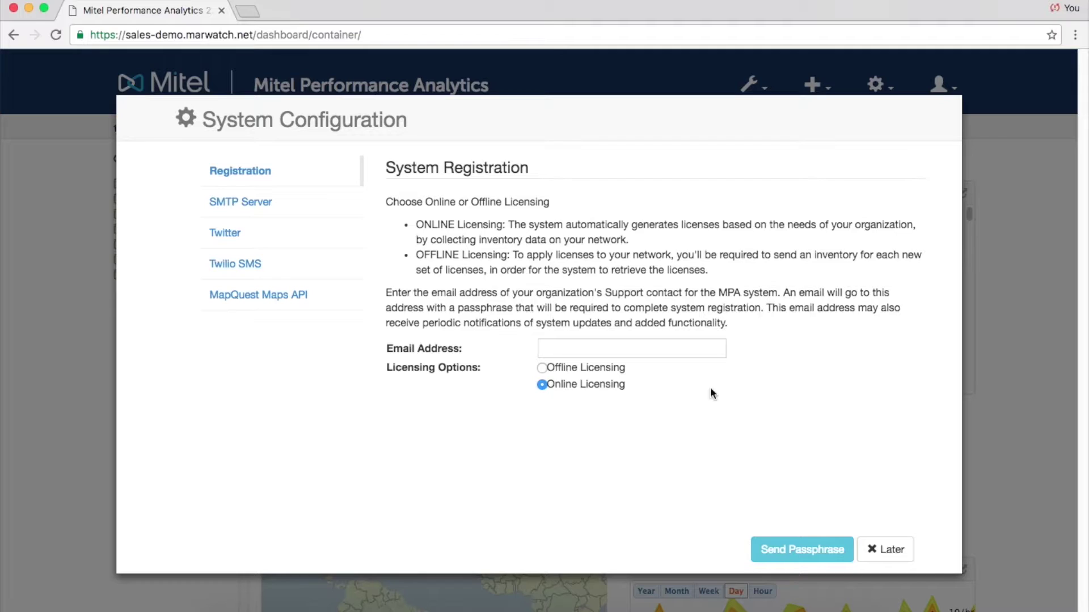
click(573, 348)
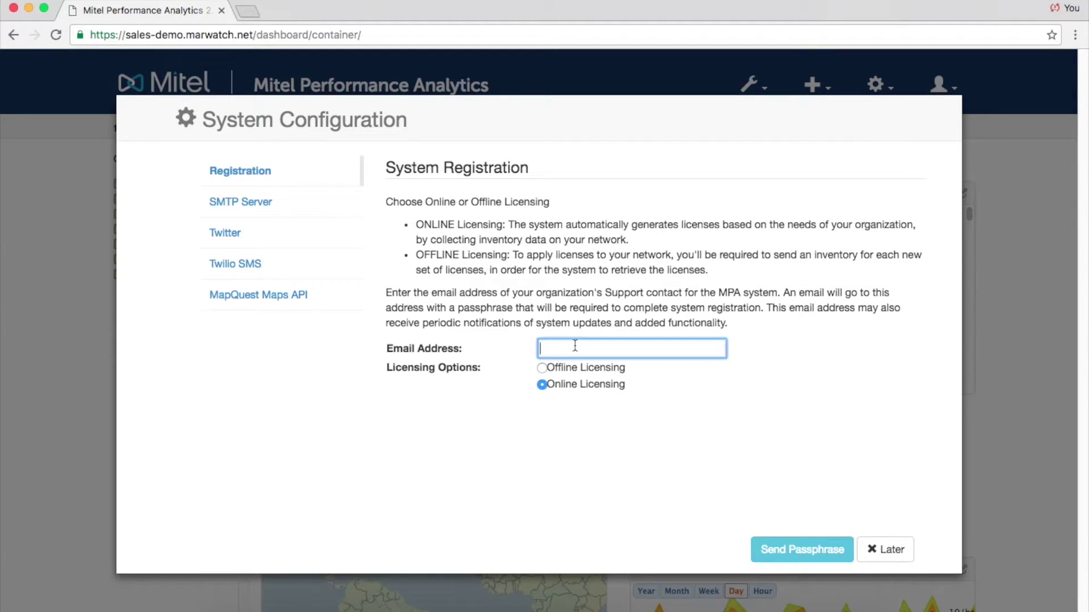
text(johndoe@company.)
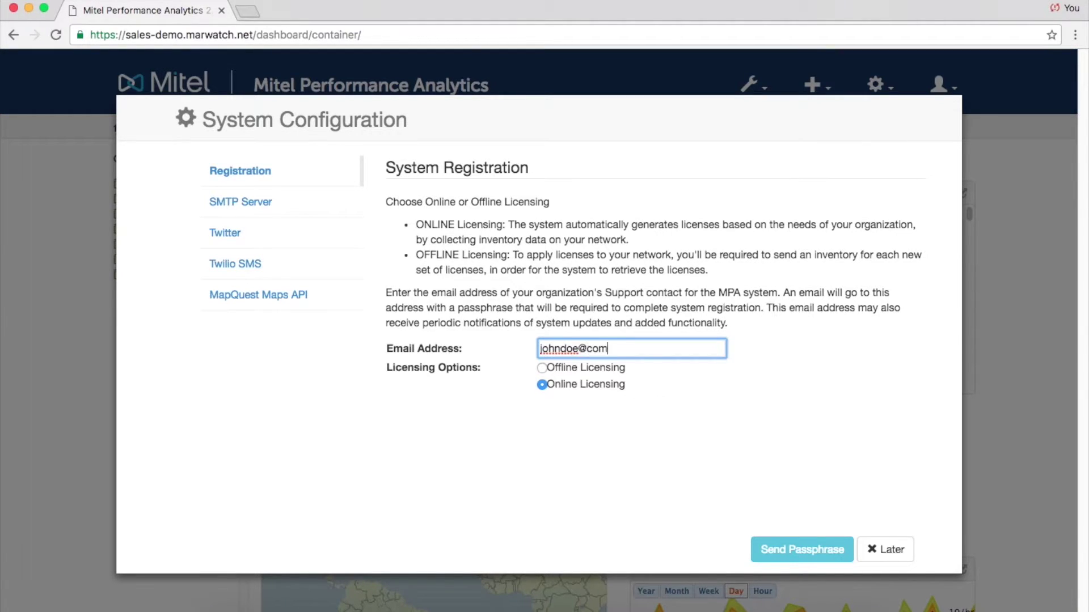
text(com)
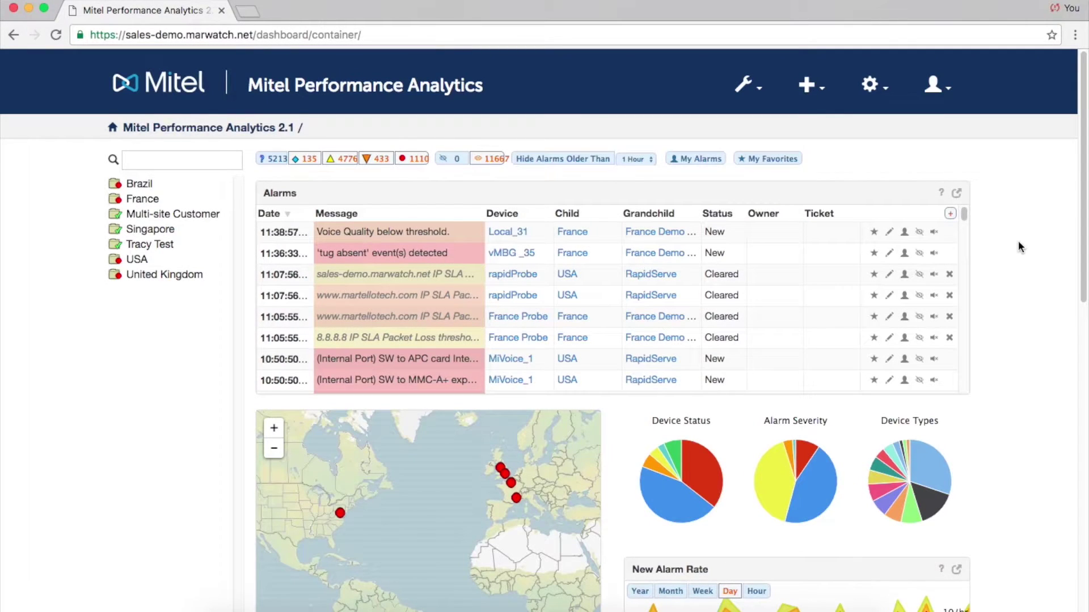
scroll(1019, 241, down, 10)
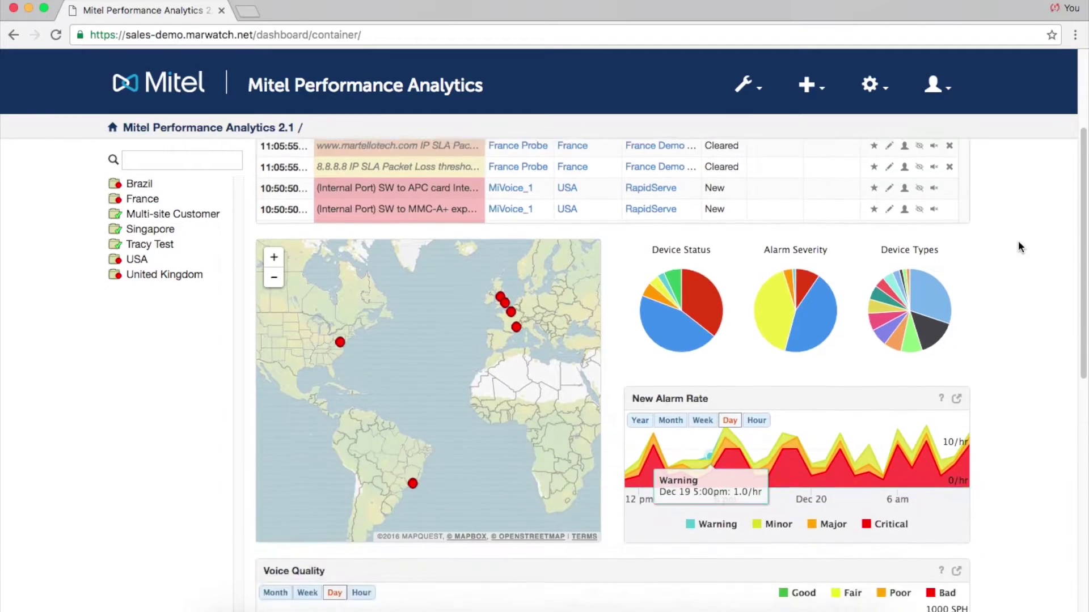
scroll(1019, 246, down, 3)
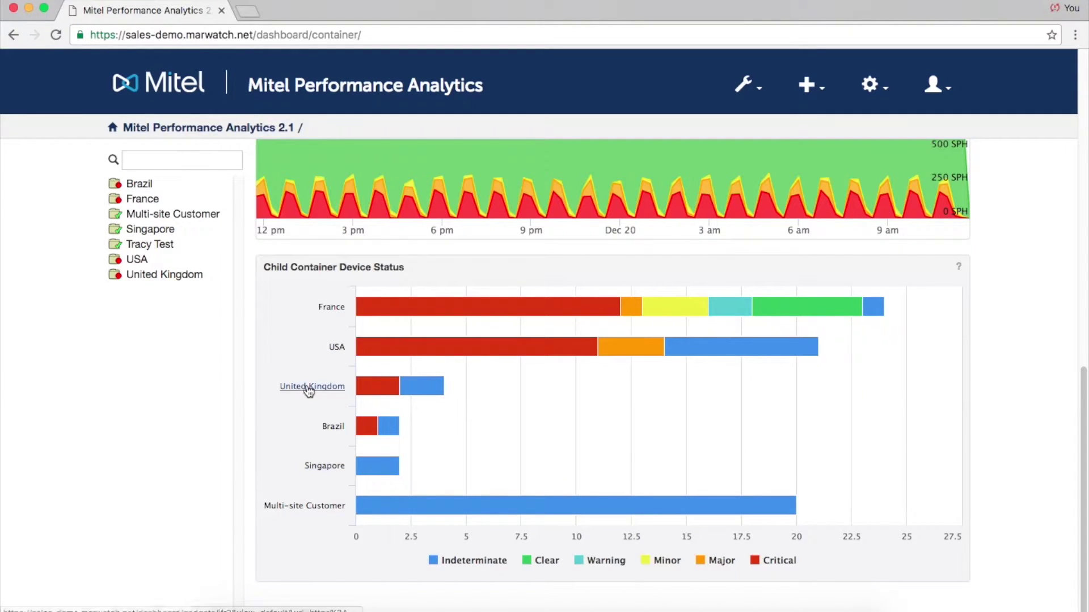
scroll(308, 359, up, 10)
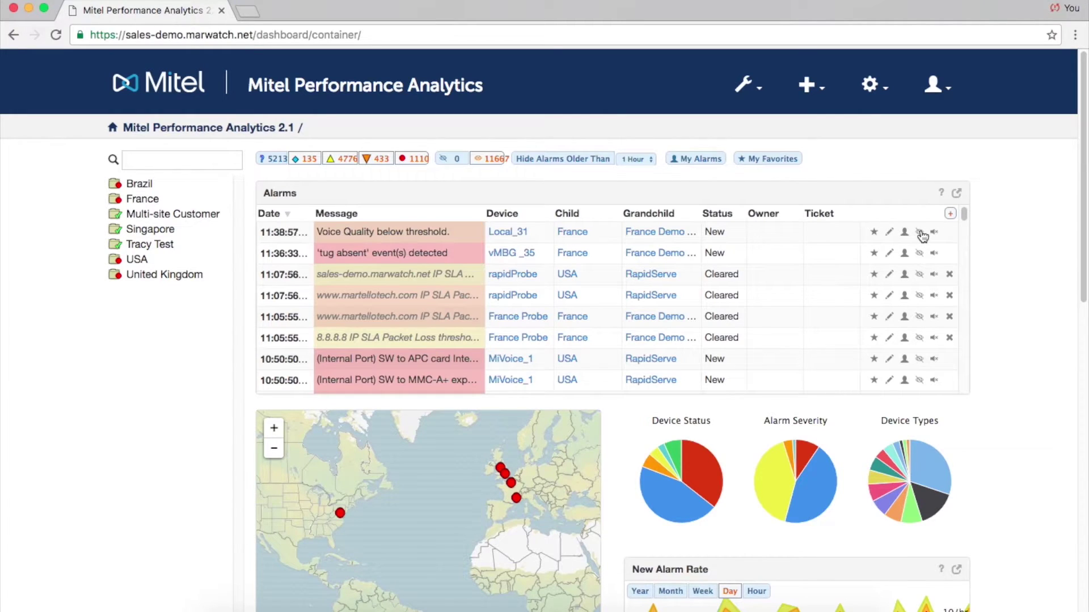
Make the first listed user owner of the newest Voice Quality alarm and save it.
click(889, 234)
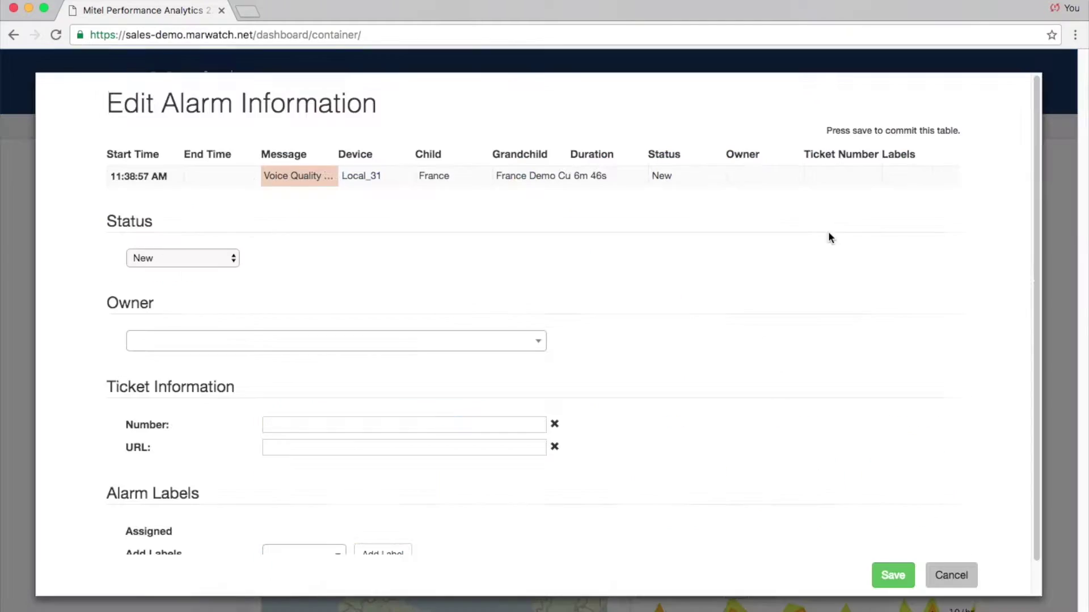
click(219, 260)
click(219, 258)
click(522, 347)
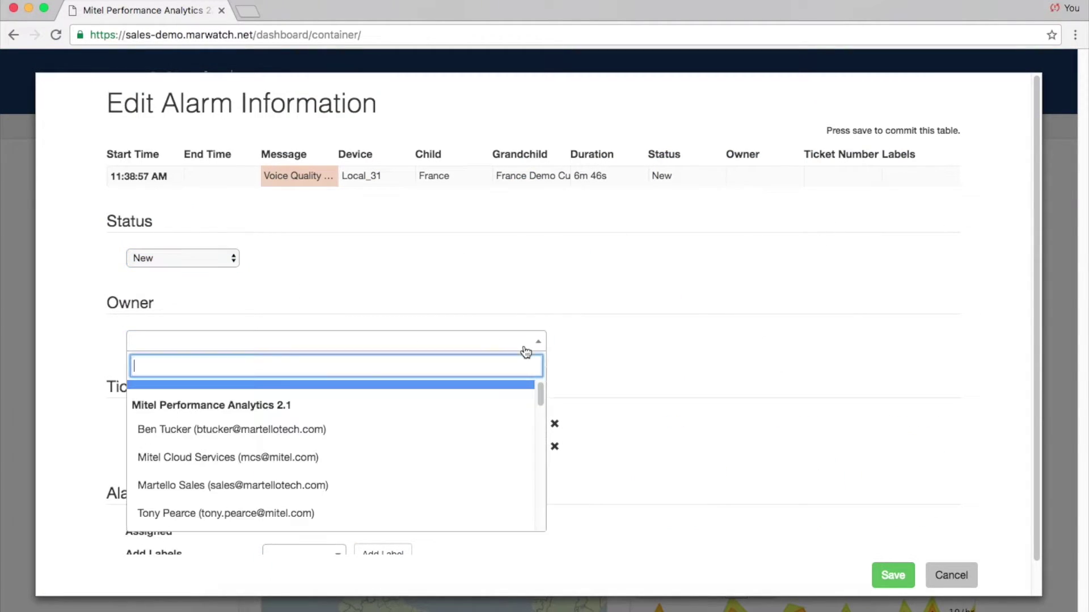
click(482, 435)
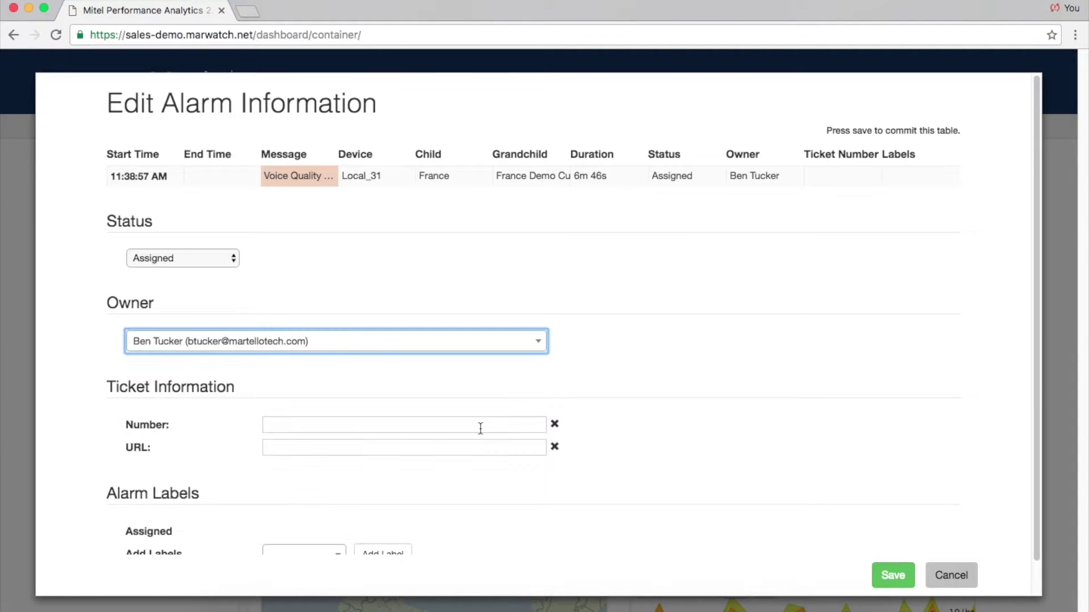
click(892, 576)
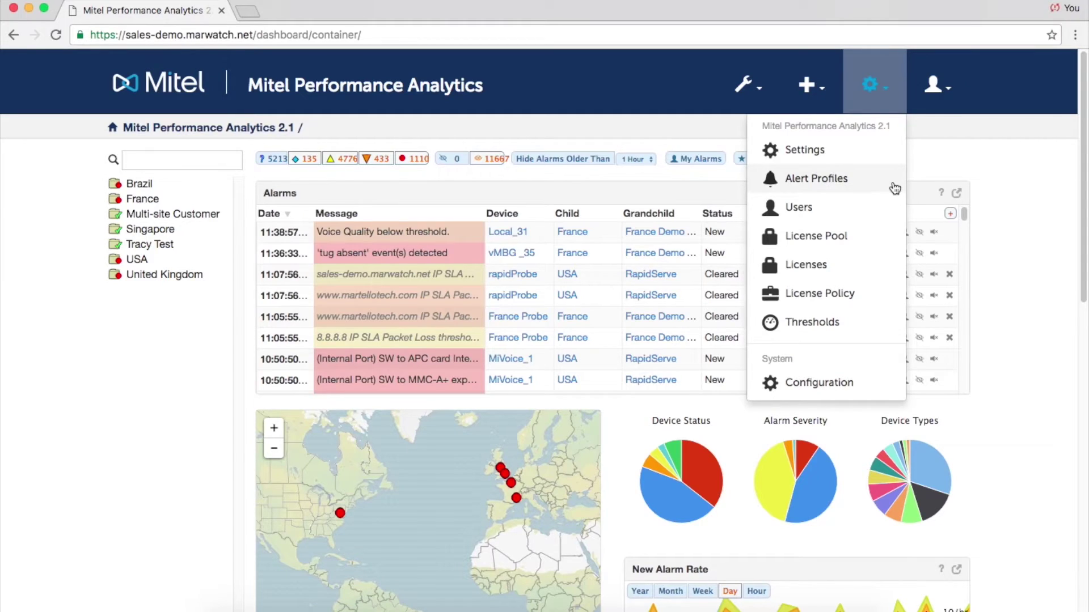
View the existing alert profile from the Alert Profiles list.
click(895, 184)
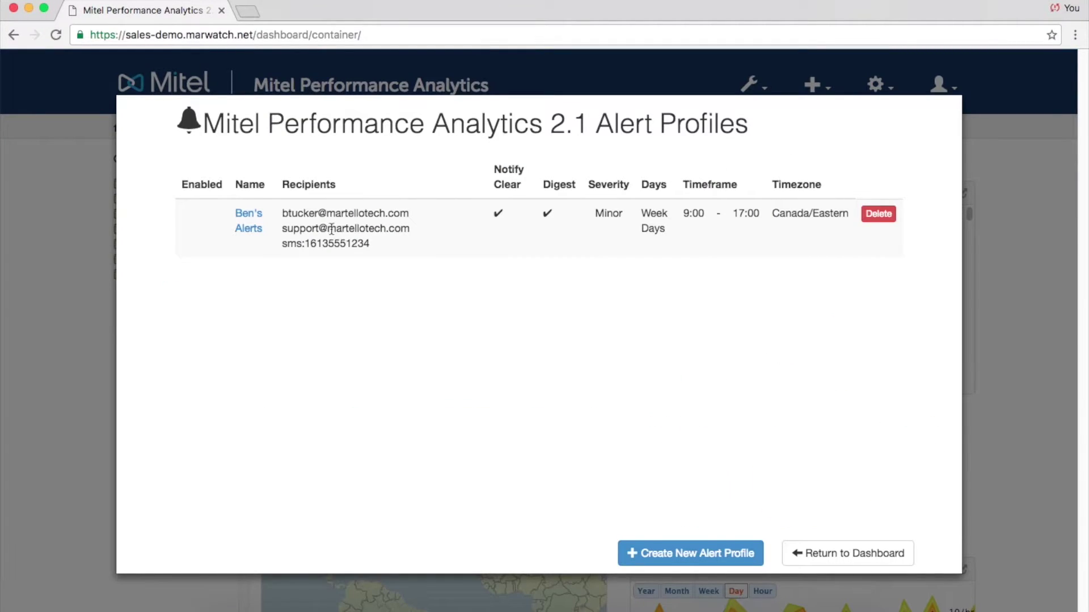
click(249, 228)
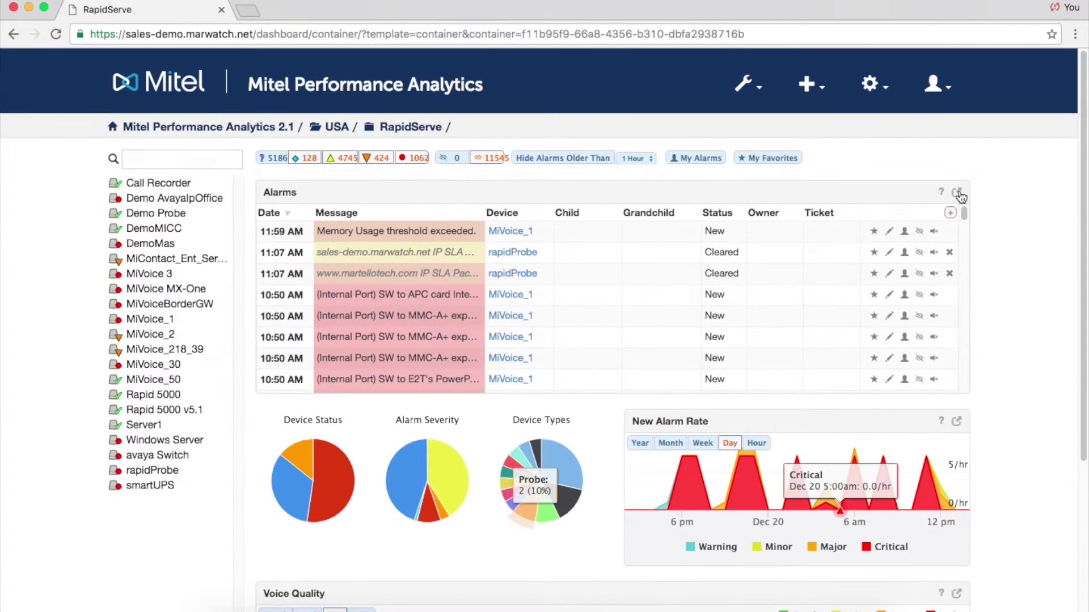
Pop the Alarms panel out into Alarm Analytics and show the rating columns.
click(958, 193)
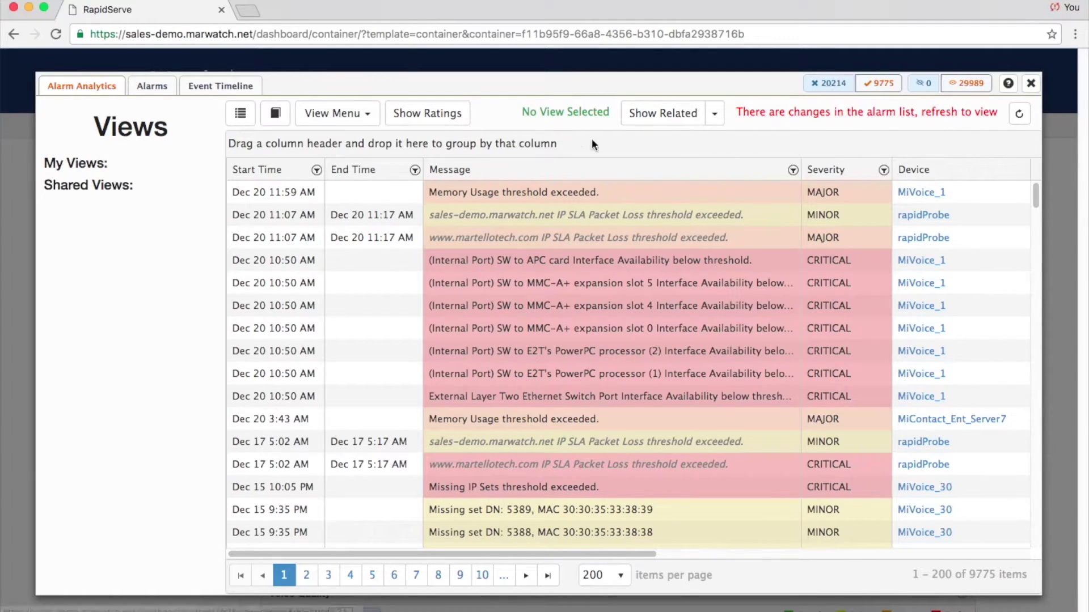
click(457, 117)
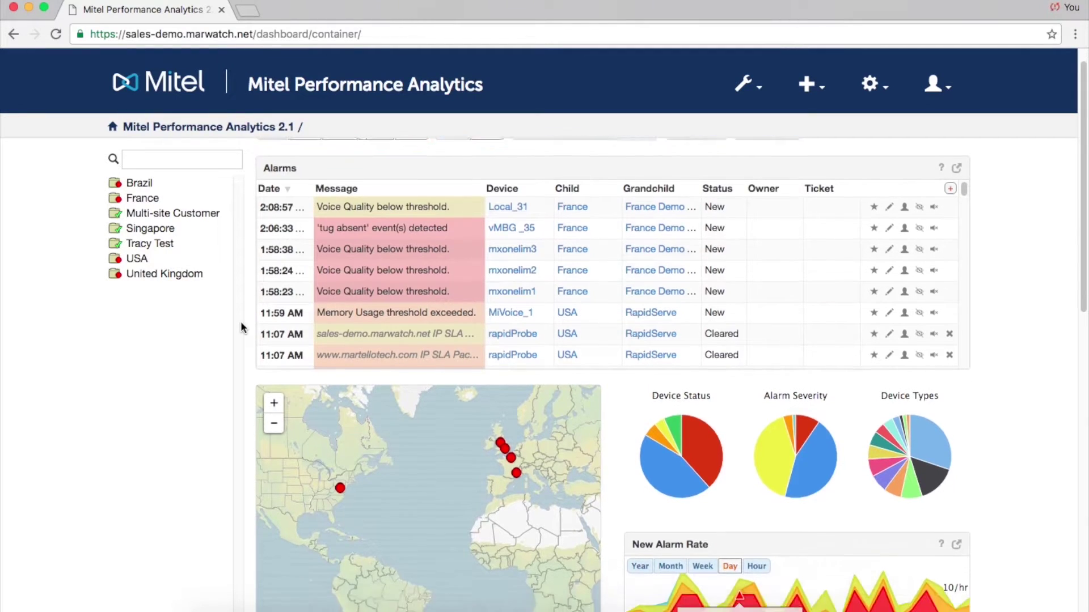
Hide critical and major alarms from the dashboard's alarm list and review it.
scroll(240, 327, down, 3)
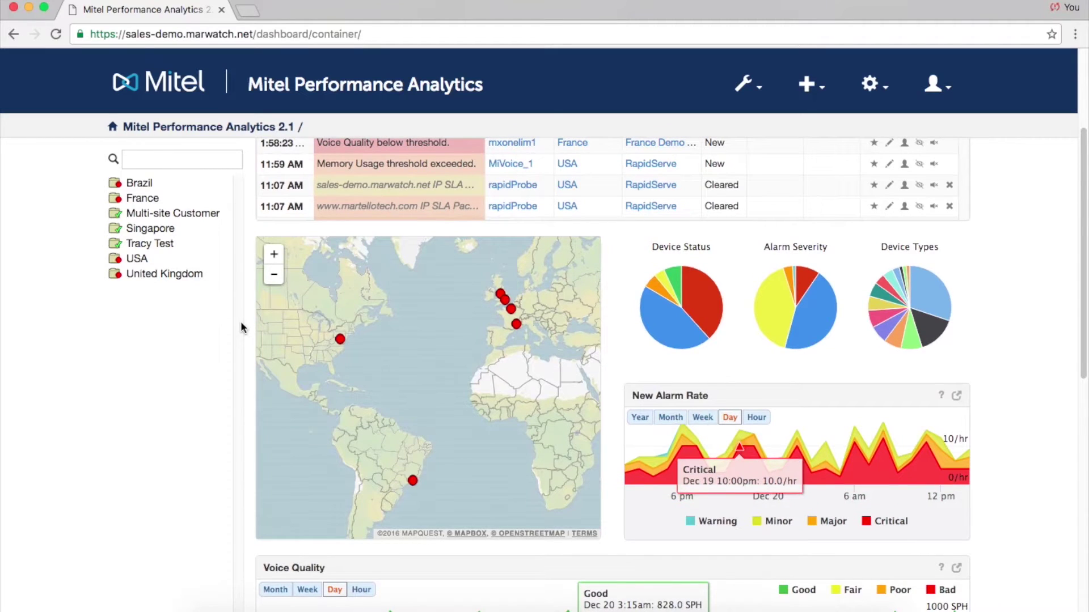
scroll(241, 328, up, 3)
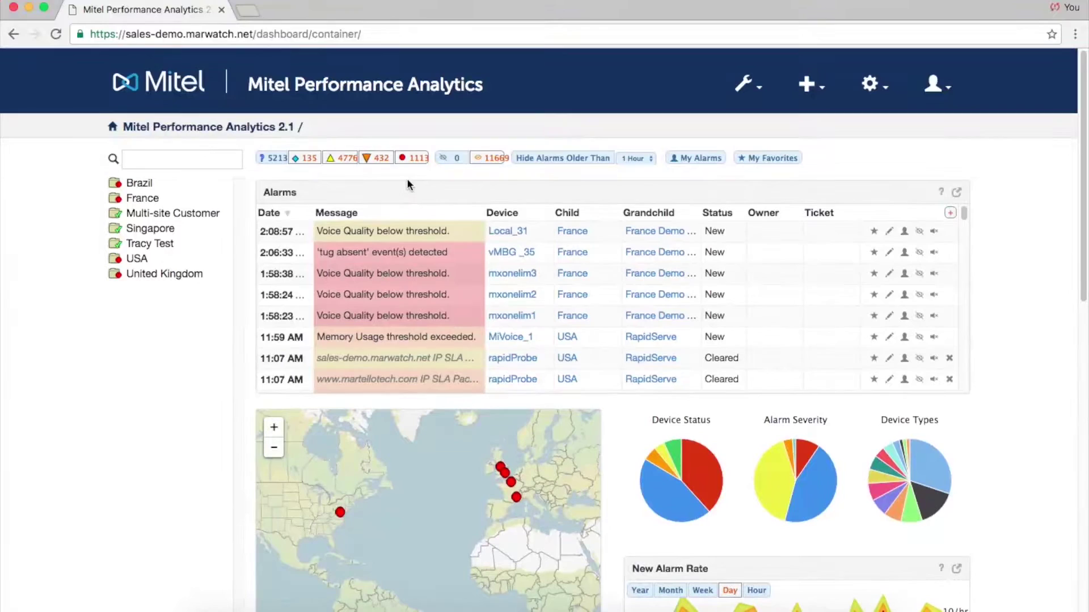
click(413, 161)
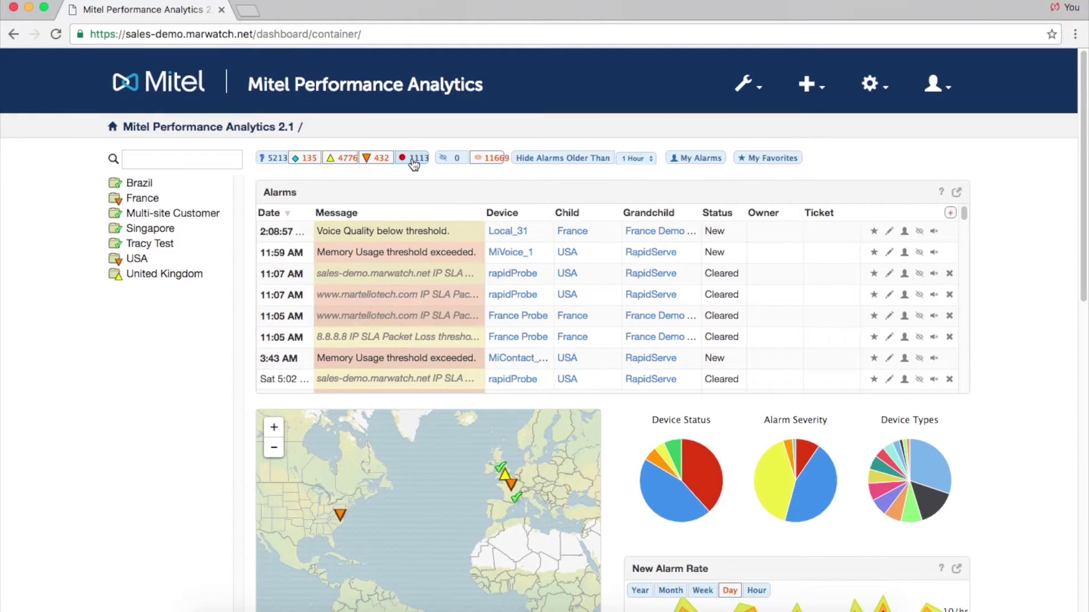
click(379, 160)
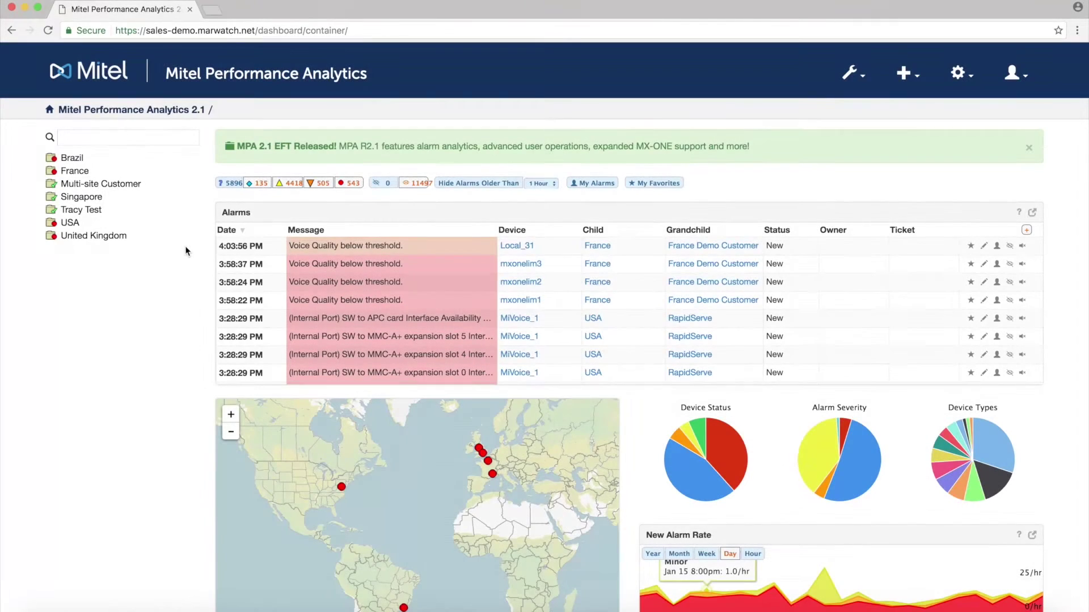
scroll(186, 251, down, 6)
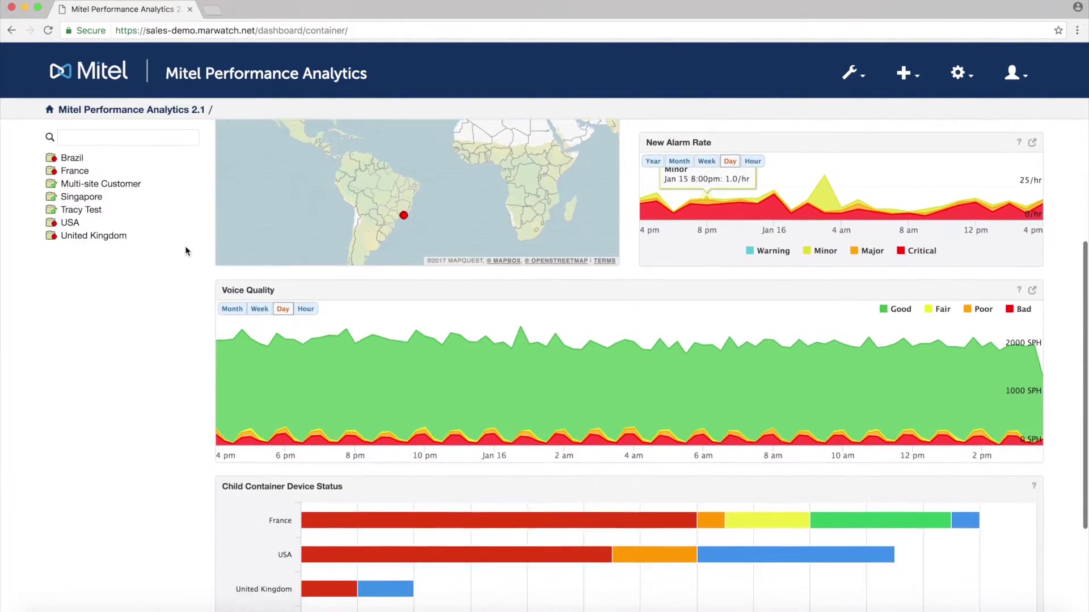
scroll(185, 251, down, 3)
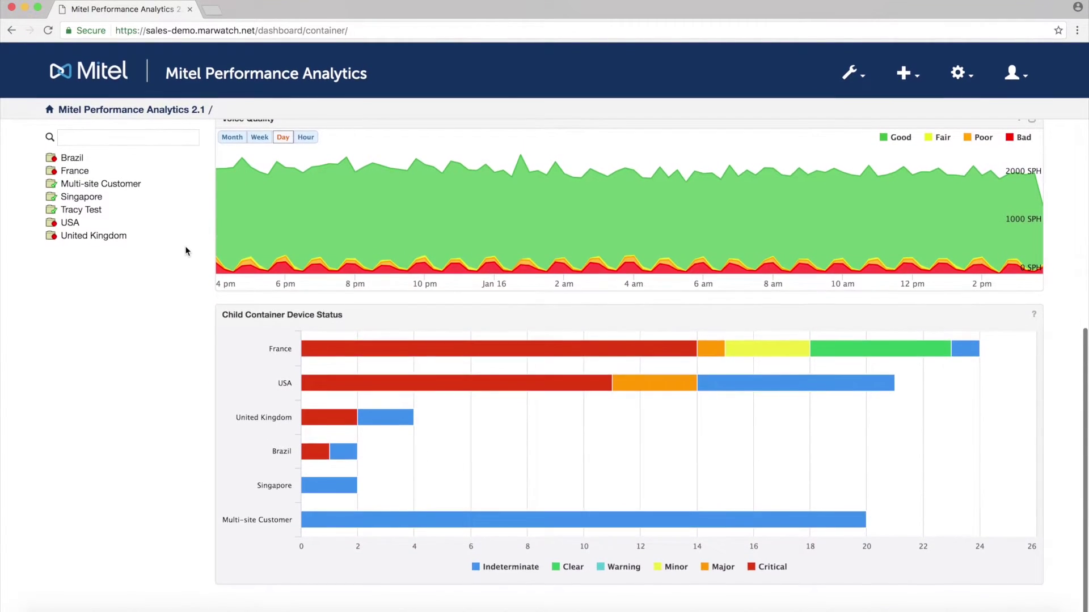
scroll(185, 251, up, 2)
scroll(185, 251, up, 1)
scroll(185, 251, up, 4)
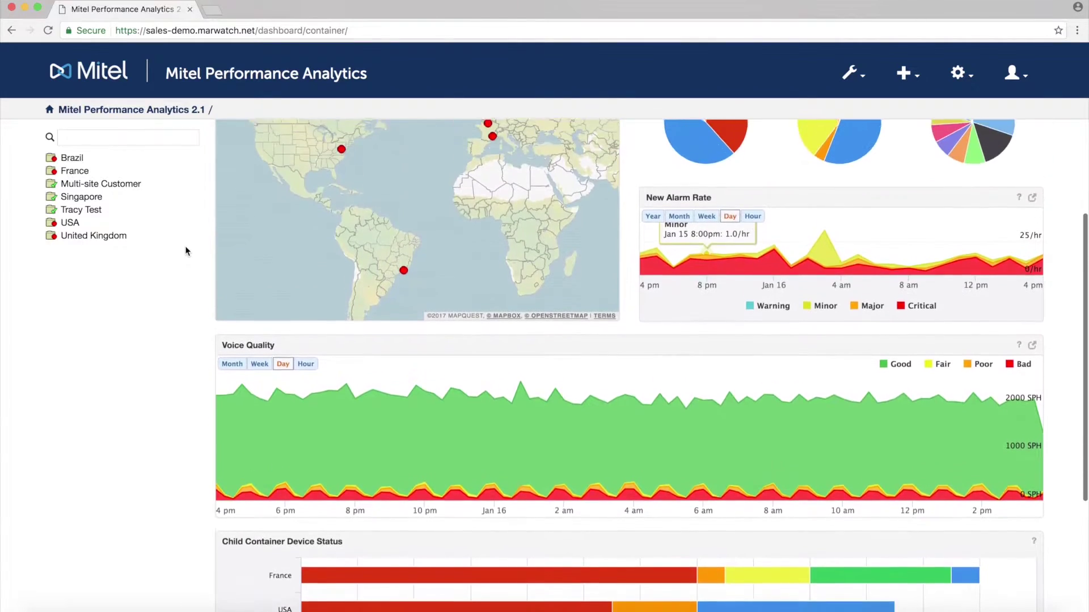
scroll(185, 246, up, 3)
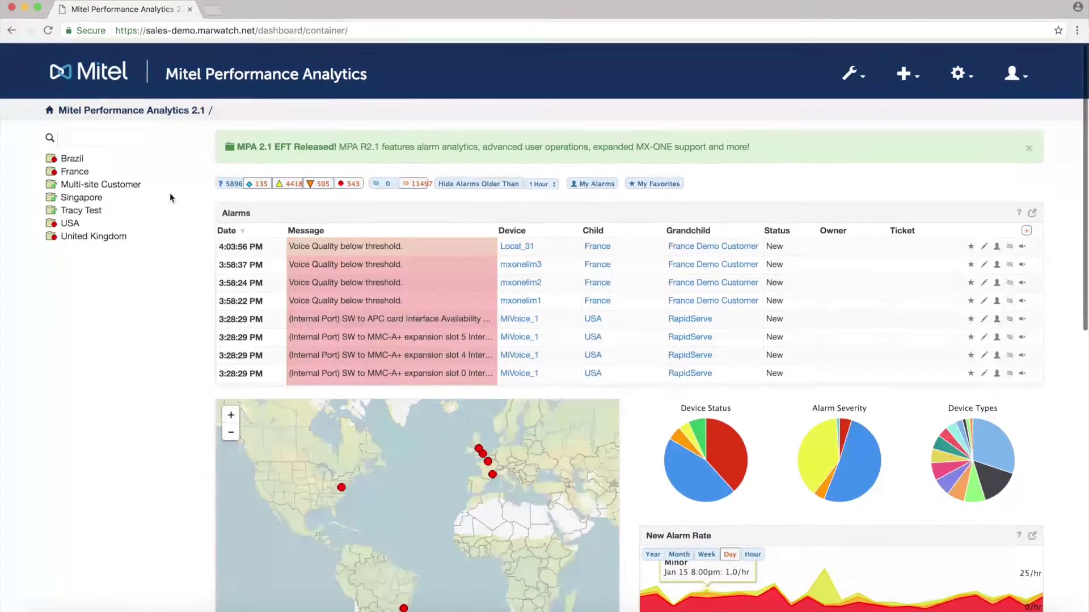
Search the device tree for 10.0.7.31 and open the Local_31 device dashboard.
click(151, 138)
text(10.)
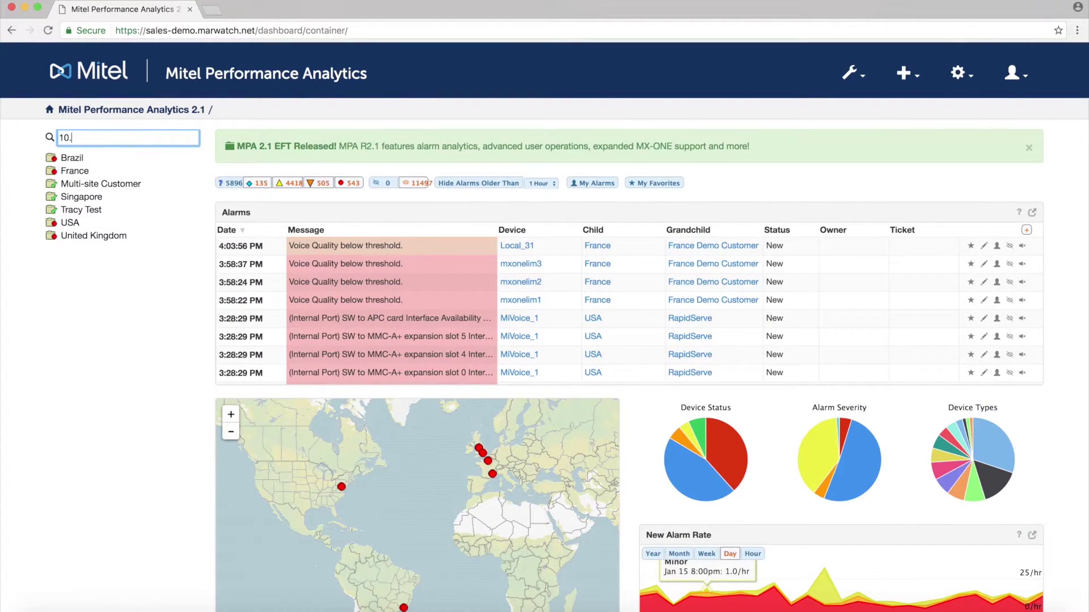
text(0.7.31)
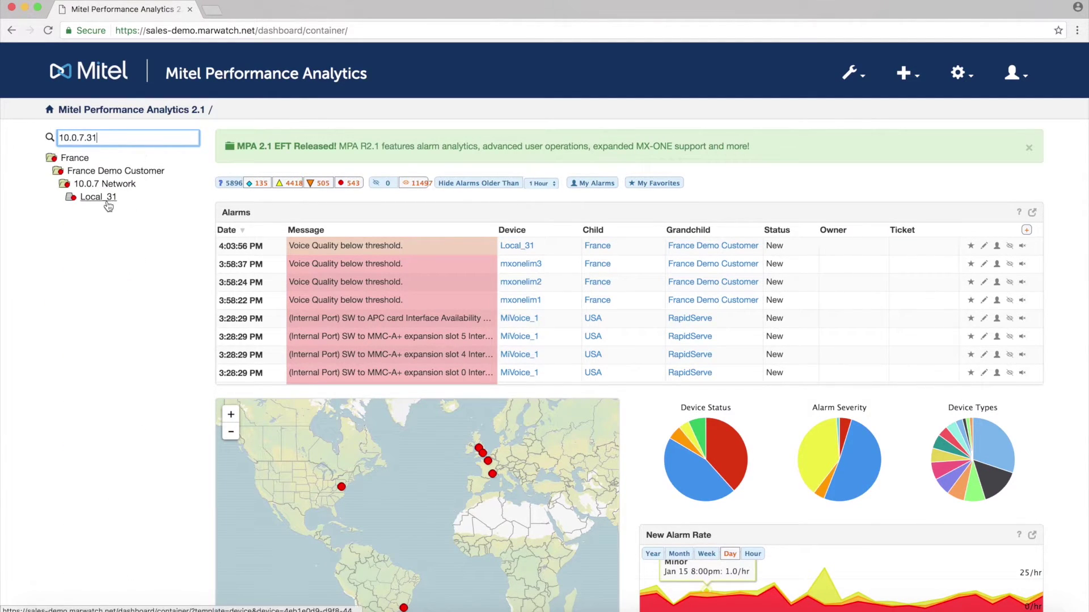
click(108, 204)
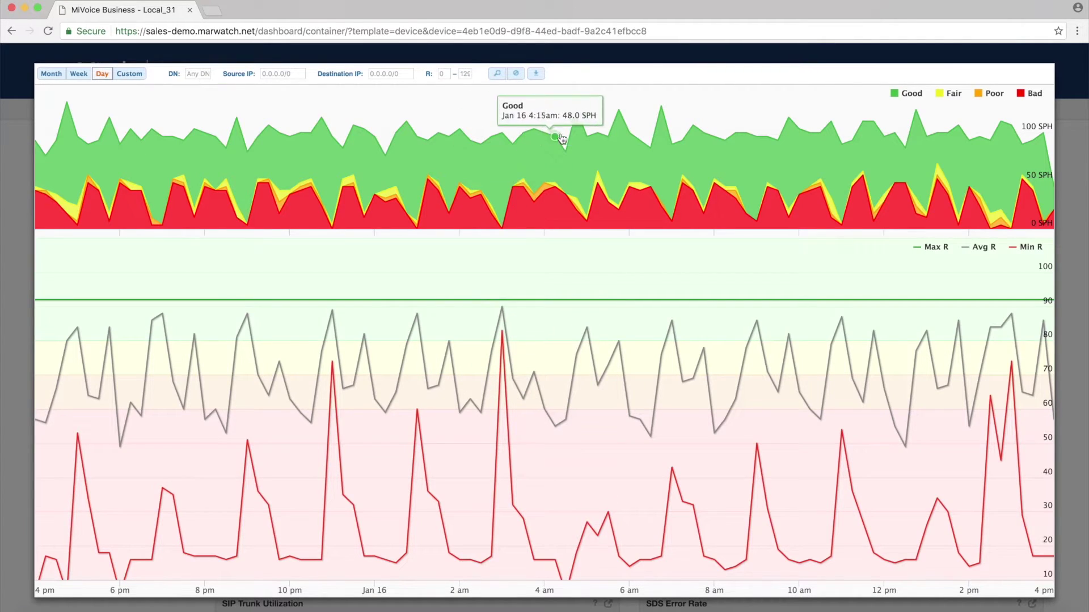
List the calls behind an R-value chart point and traceroute the first call's endpoints.
click(656, 110)
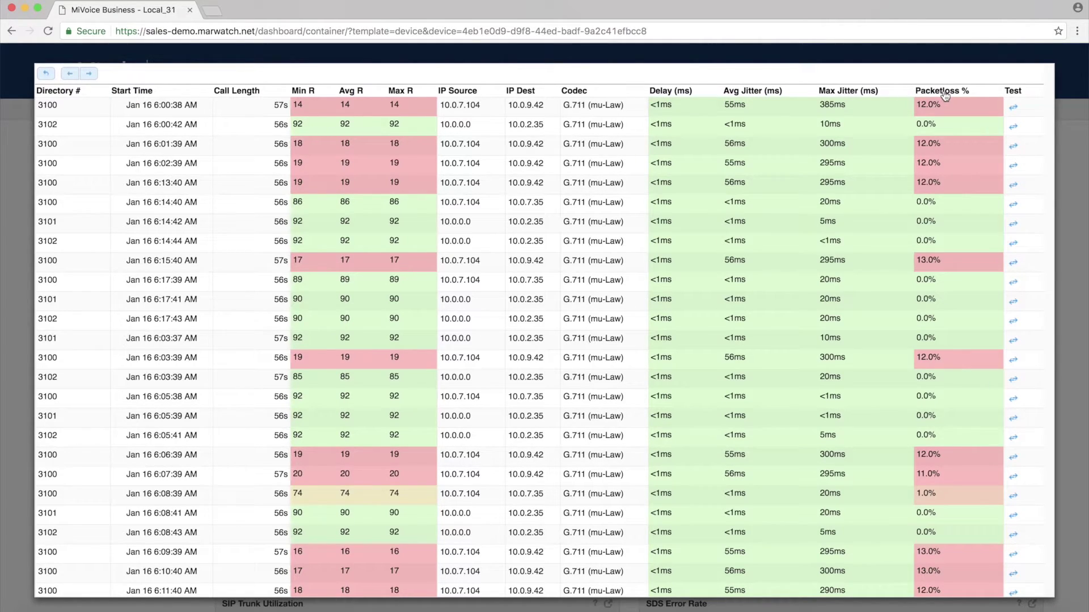
click(1013, 109)
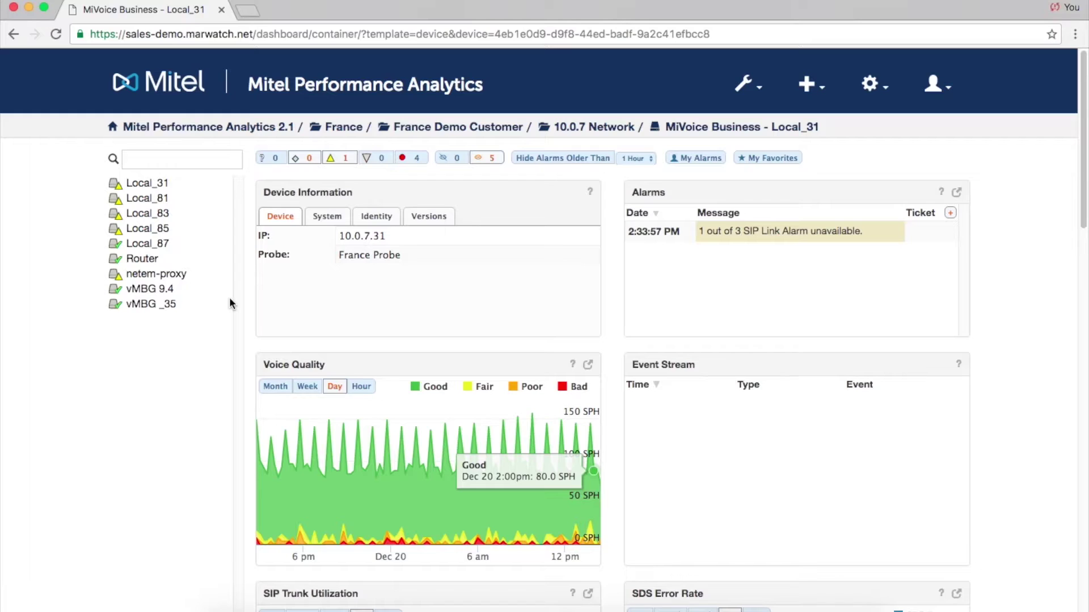
scroll(234, 257, down, 5)
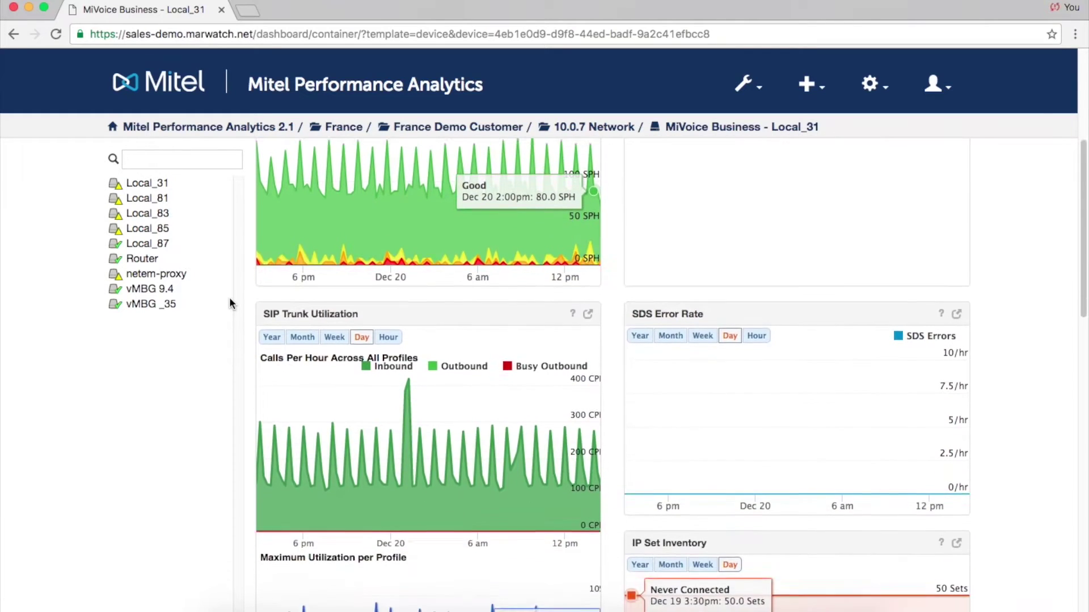
scroll(229, 301, down, 1)
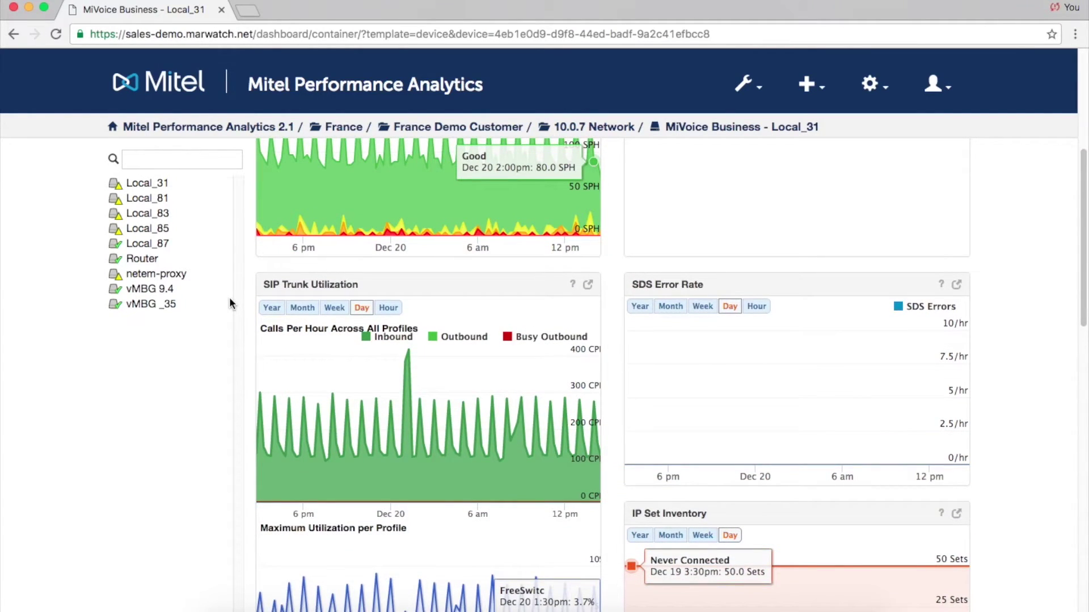
click(589, 286)
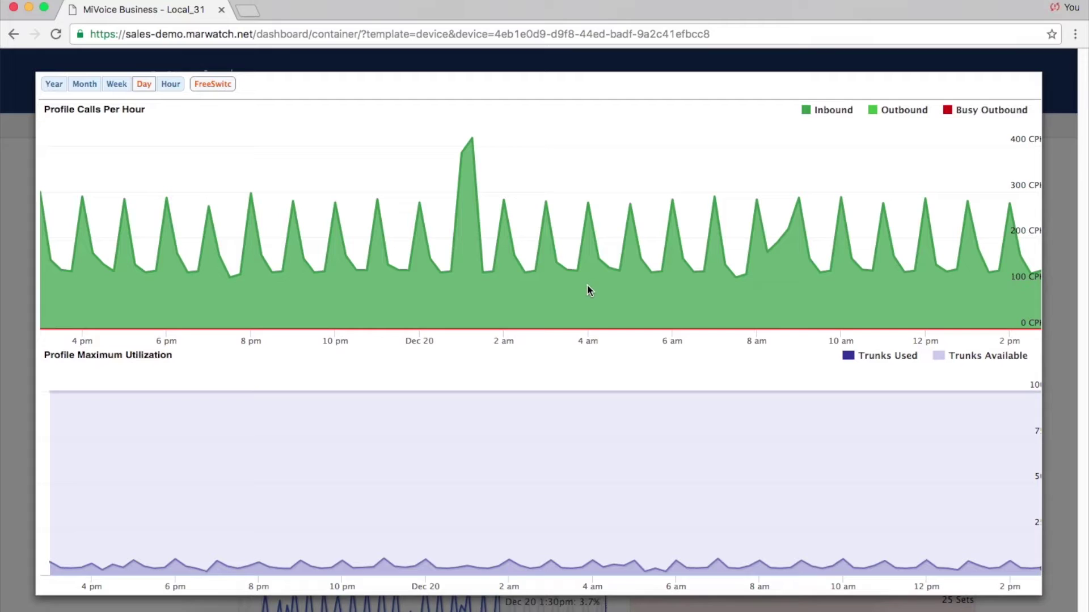
click(170, 86)
click(151, 86)
click(125, 94)
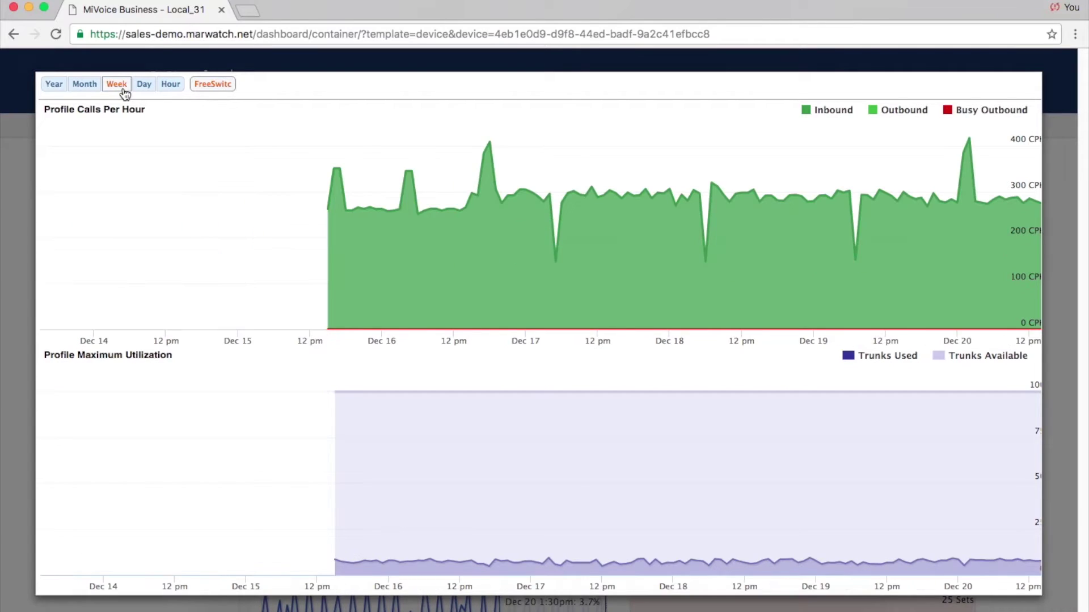
key(Escape)
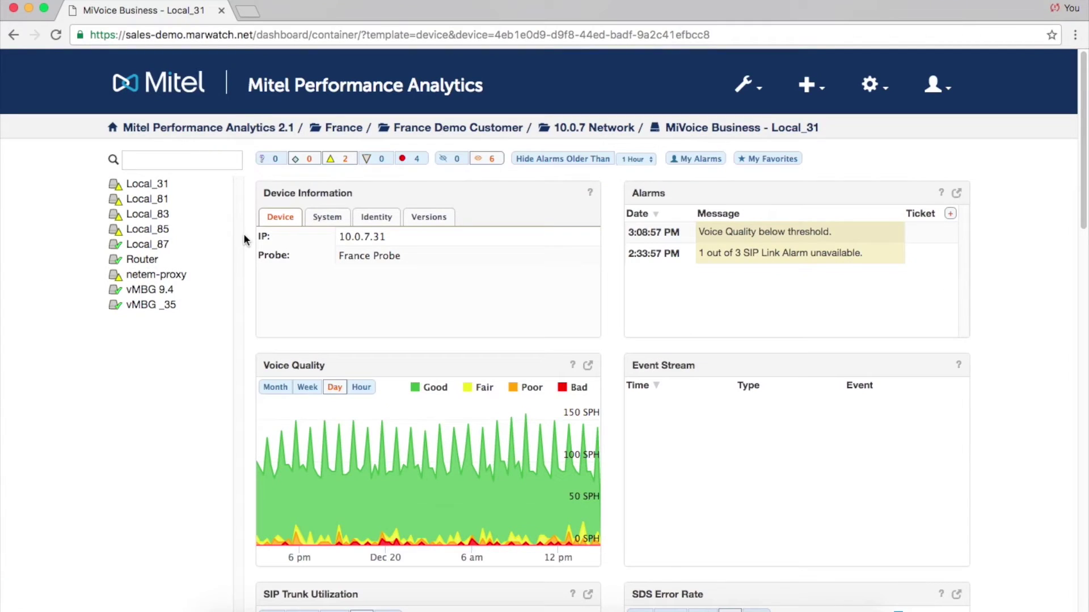
scroll(243, 239, down, 6)
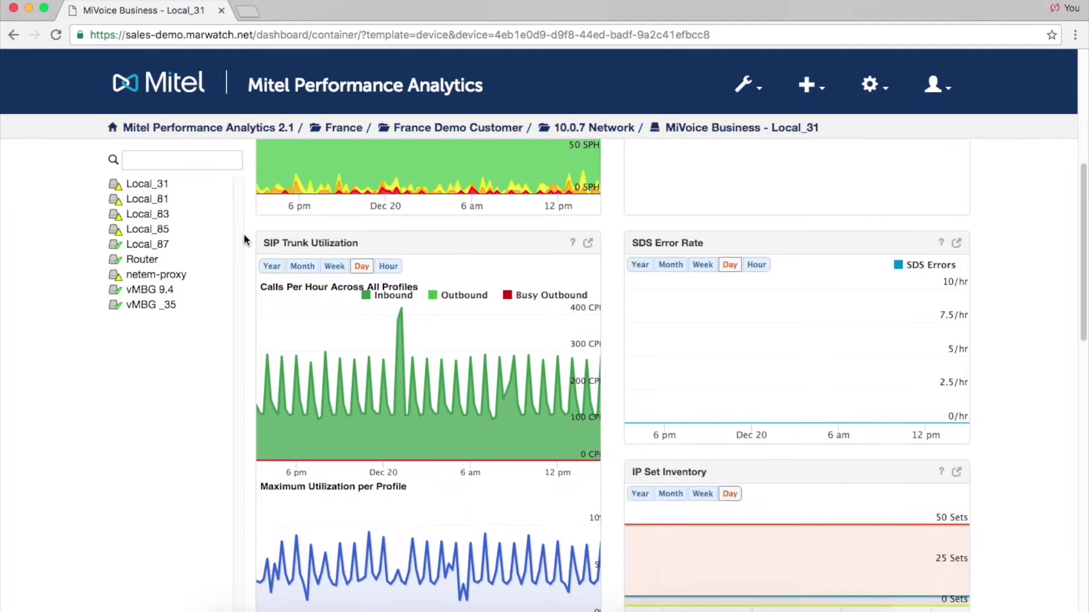
Create an HTTPS port forward to Local_31 on port 443.
scroll(243, 239, down, 10)
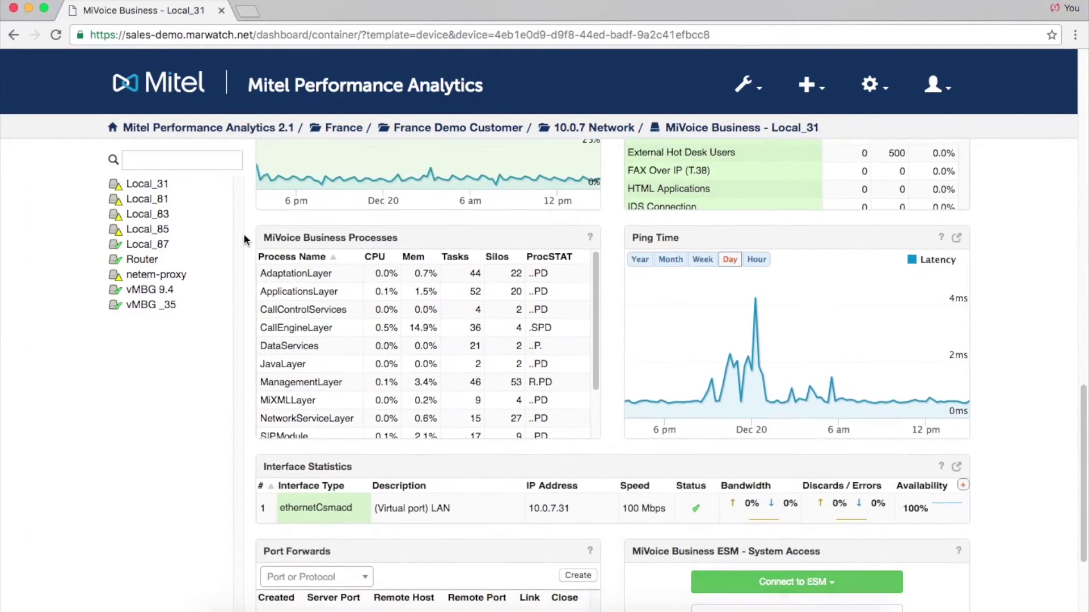
scroll(244, 238, down, 3)
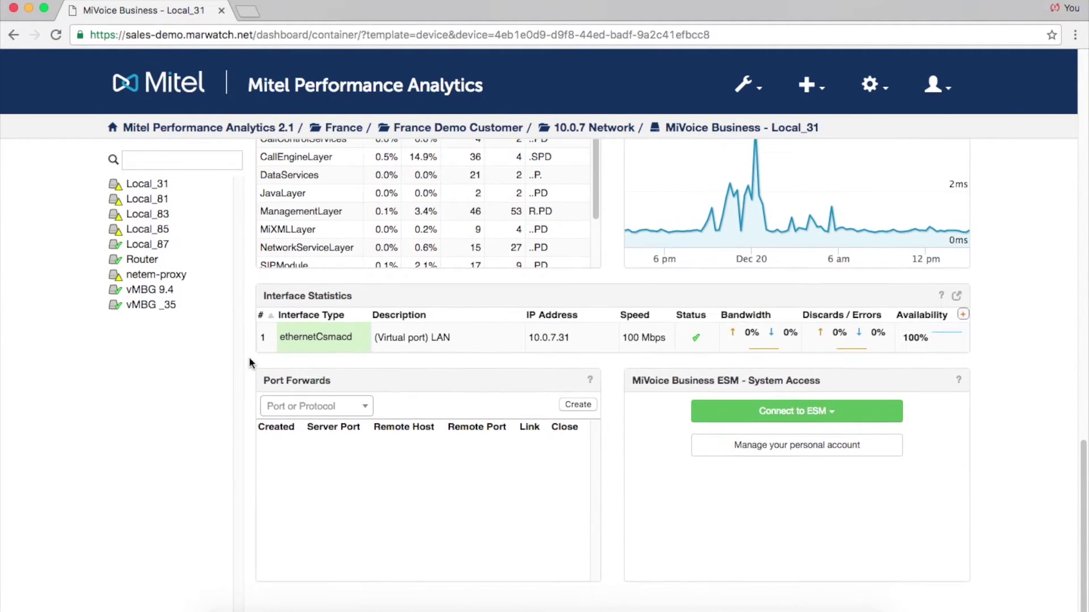
click(366, 407)
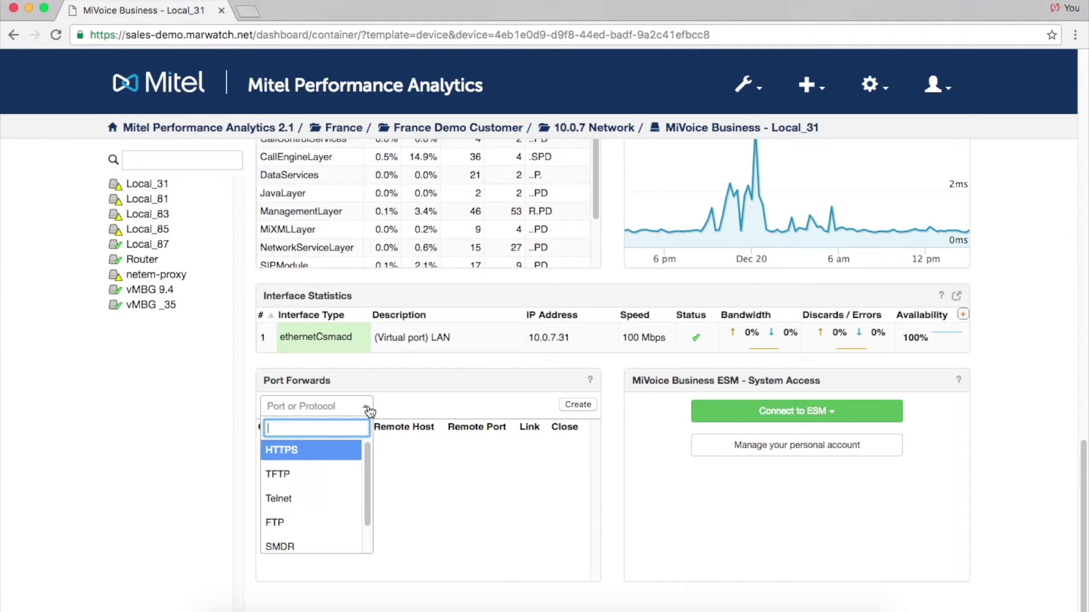
click(311, 457)
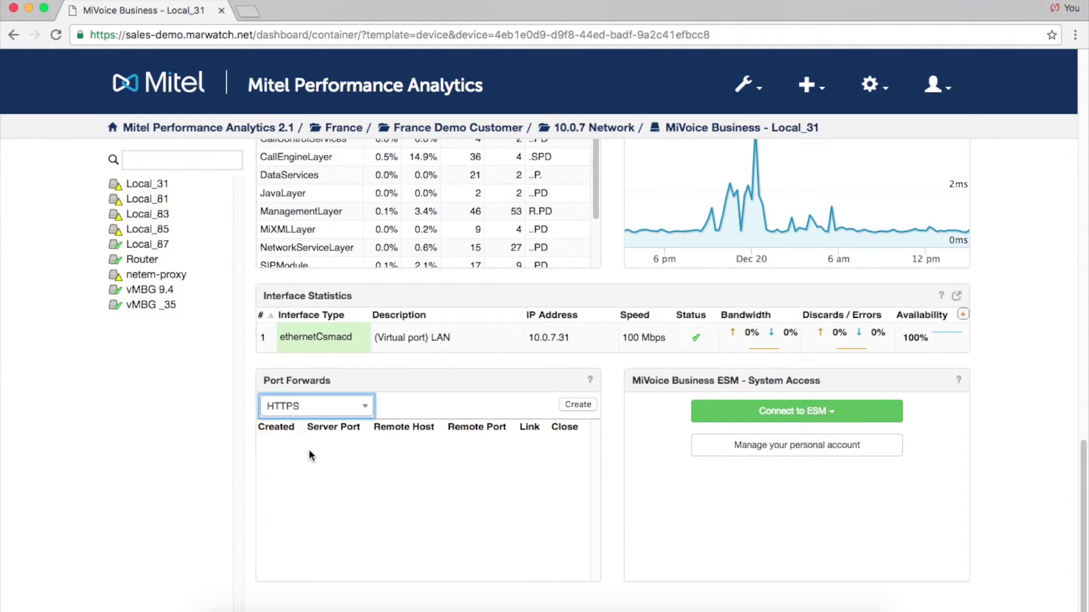
click(577, 405)
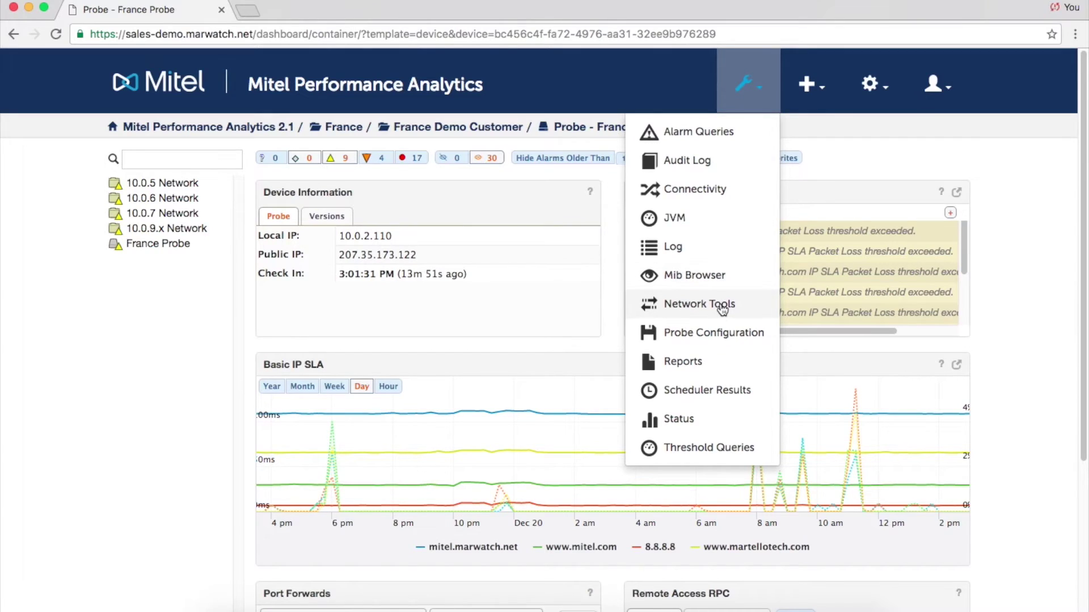
click(722, 307)
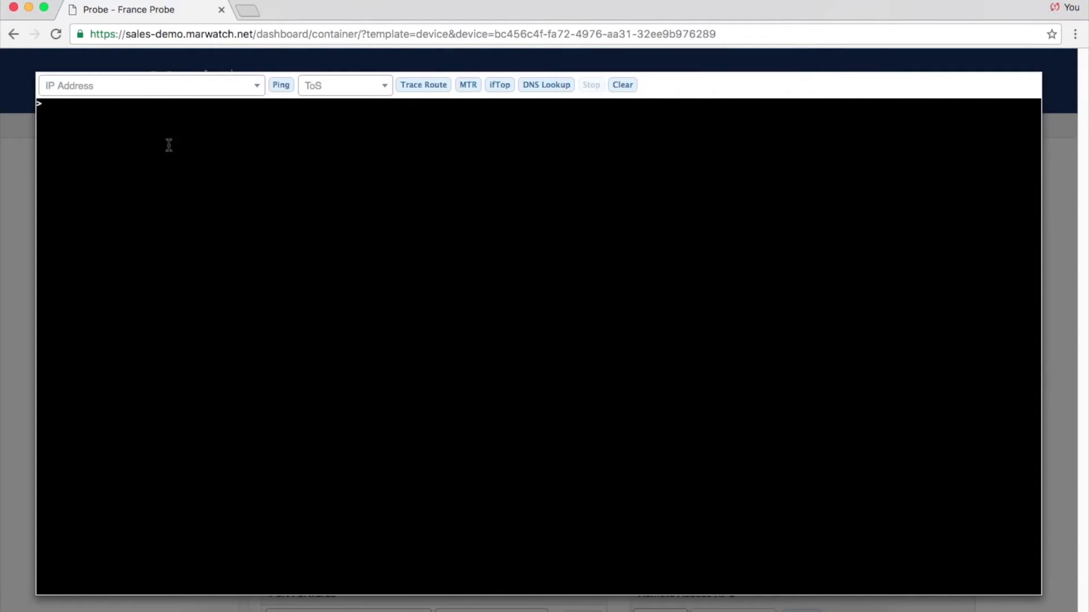
click(145, 87)
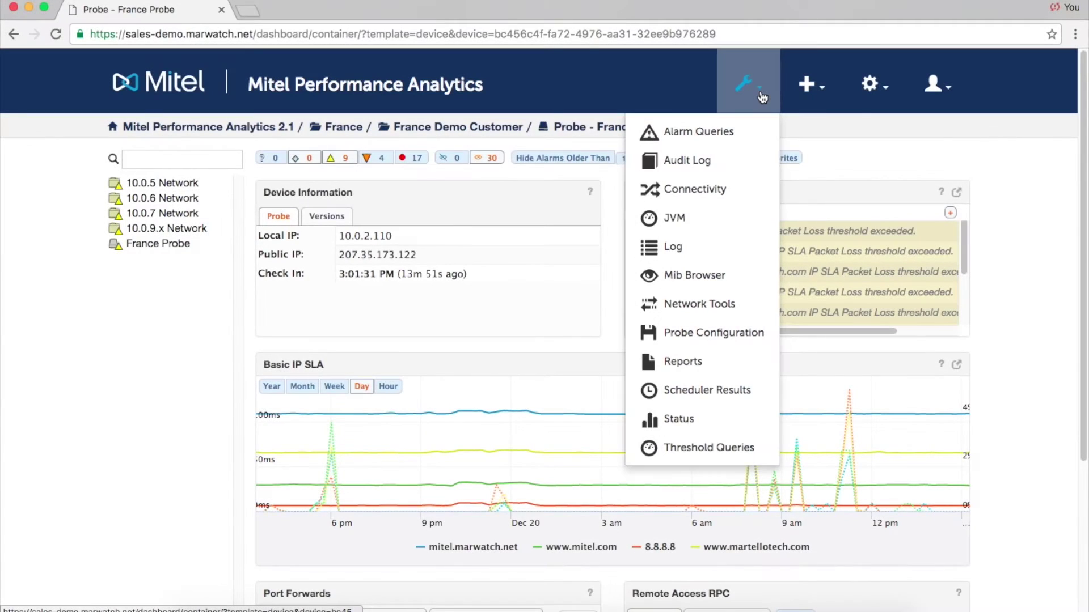
Preview an Audit Log report of length 5 days and open the downloaded CSV file.
click(722, 361)
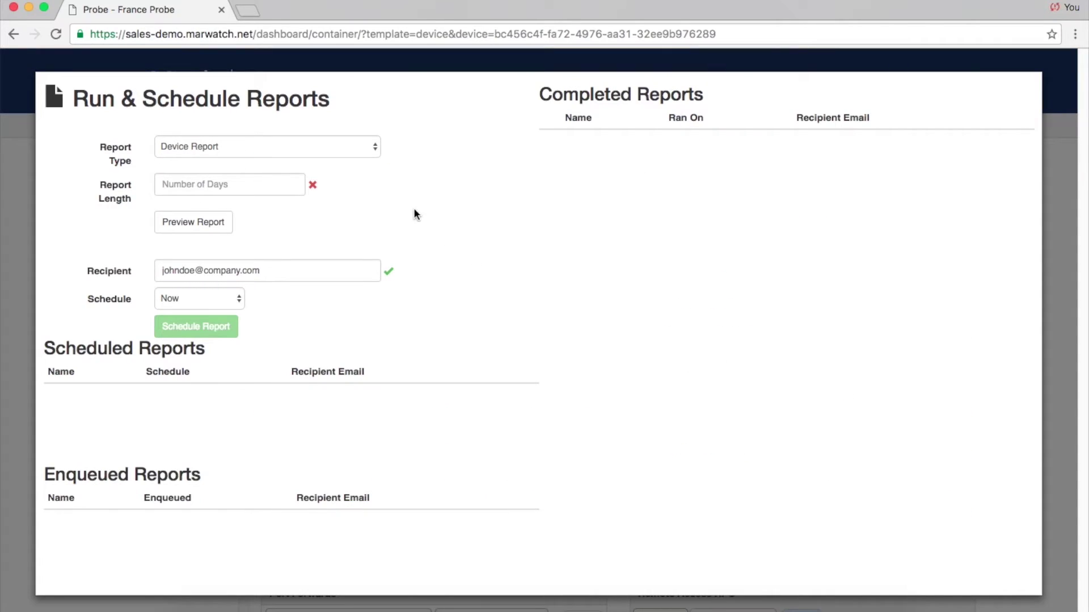
click(373, 149)
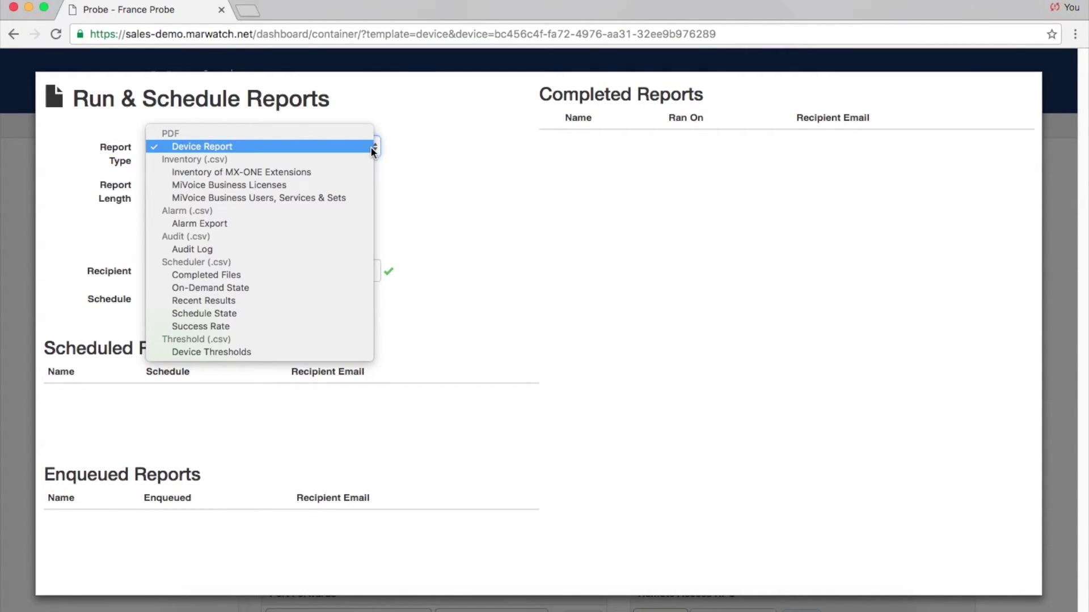
key(Escape)
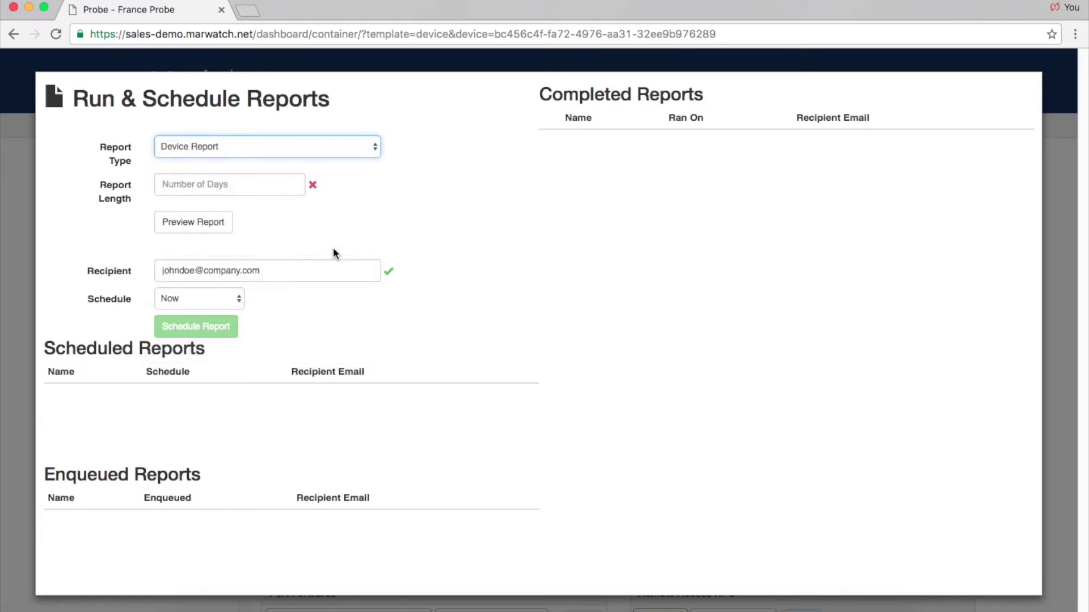
click(267, 220)
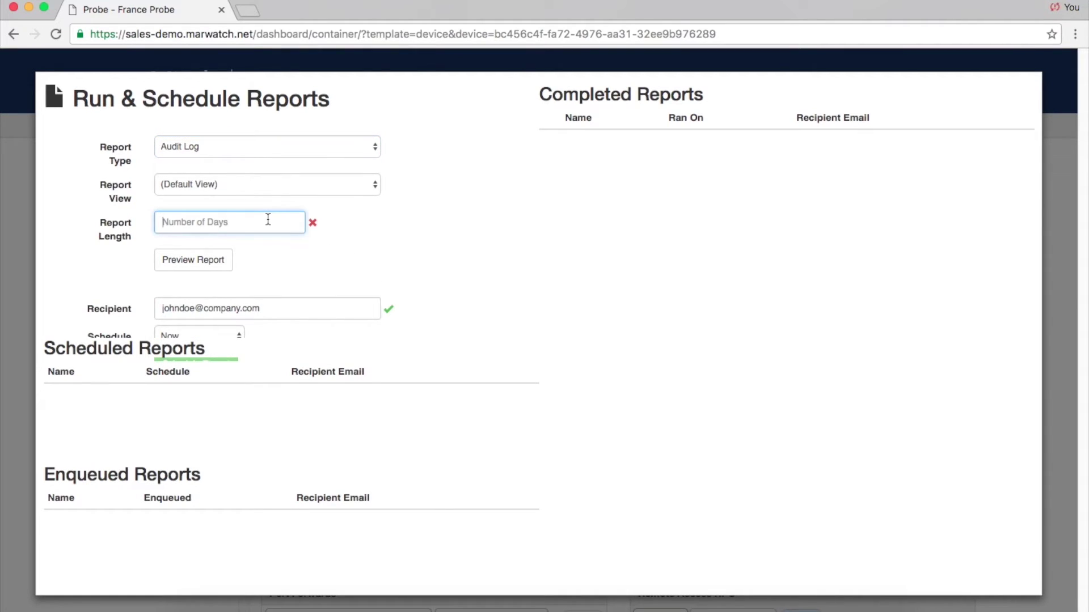
text(5)
click(226, 265)
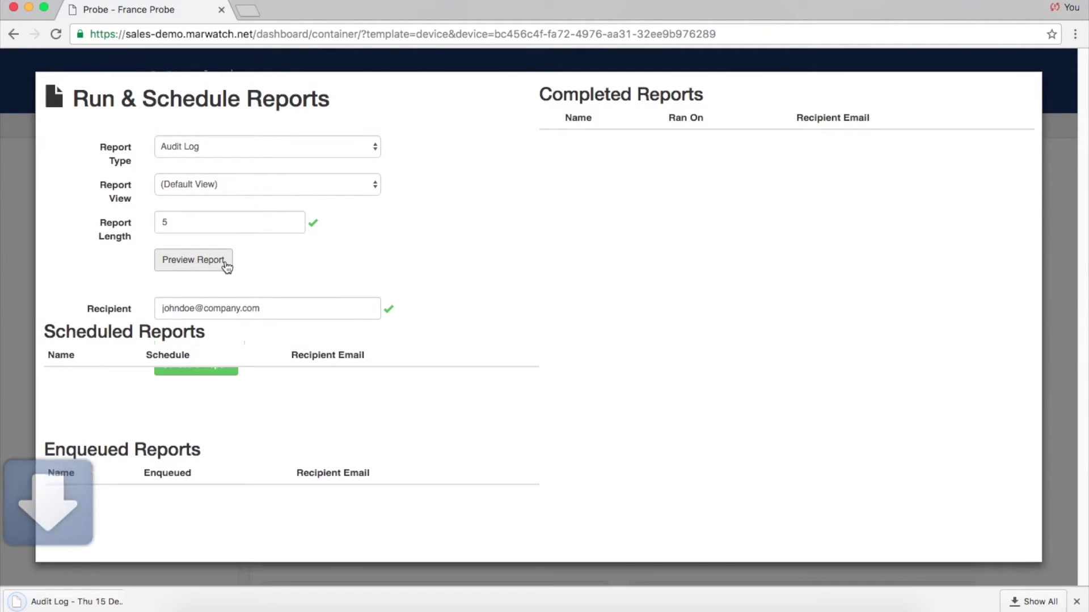
click(104, 603)
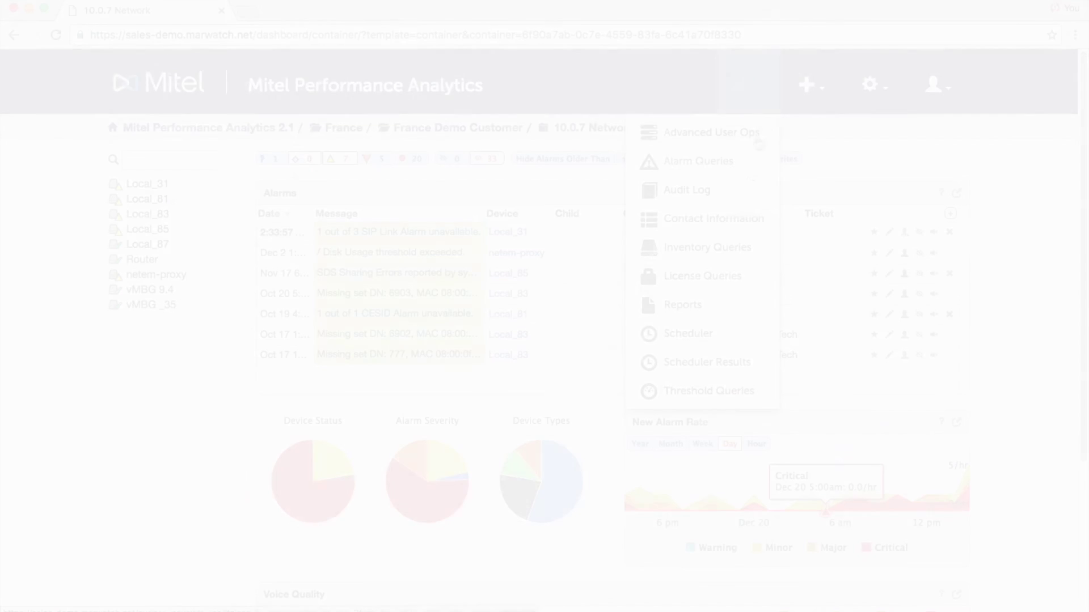
Change the Nightly MiVoice Backup frequency from Daily to Weekly on Sunday and save.
click(741, 334)
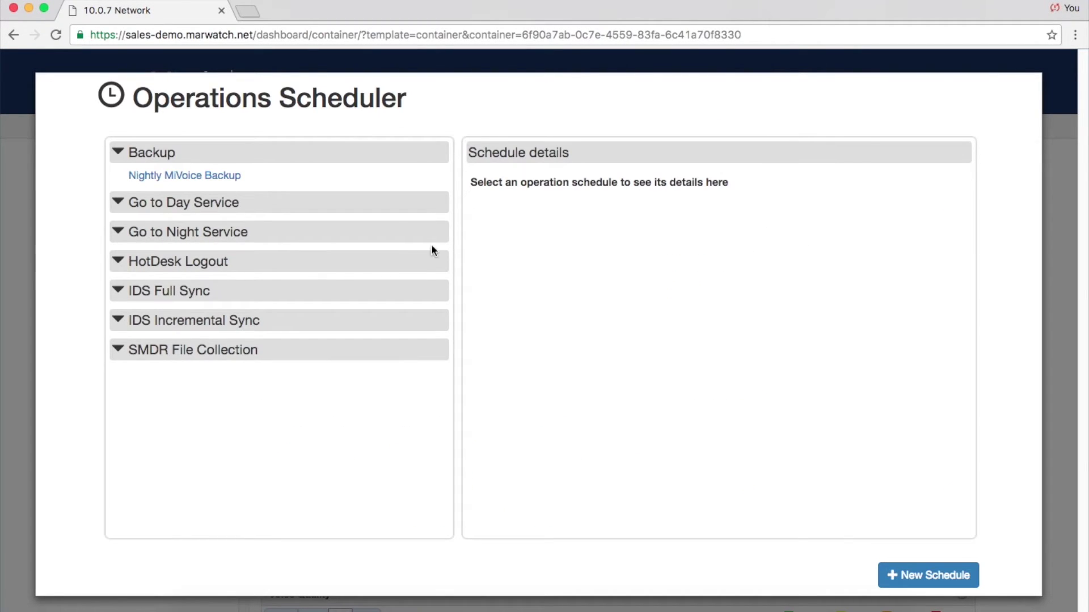
click(234, 179)
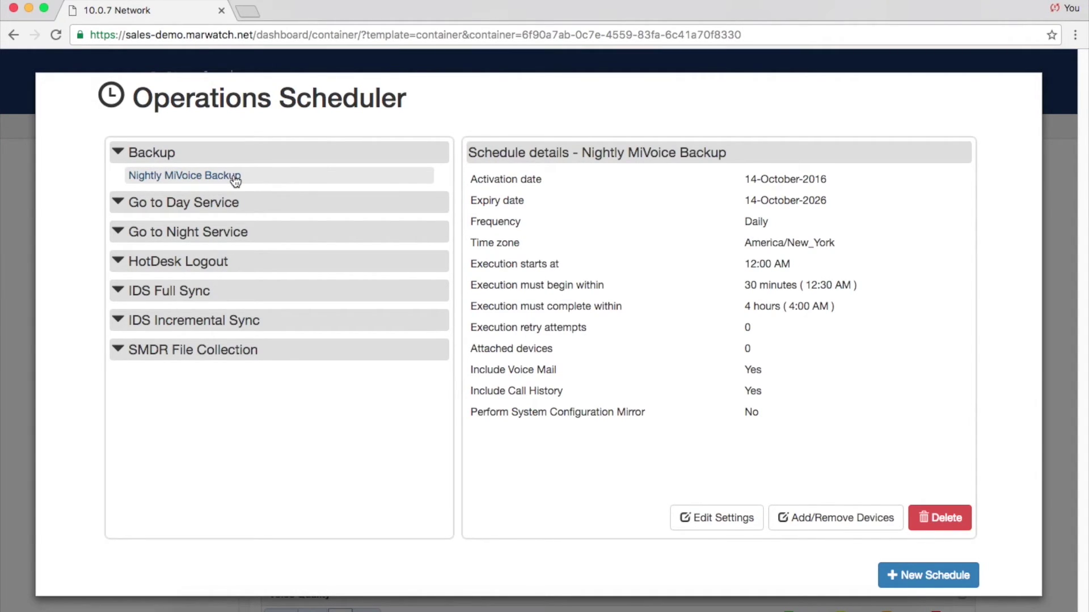
click(719, 519)
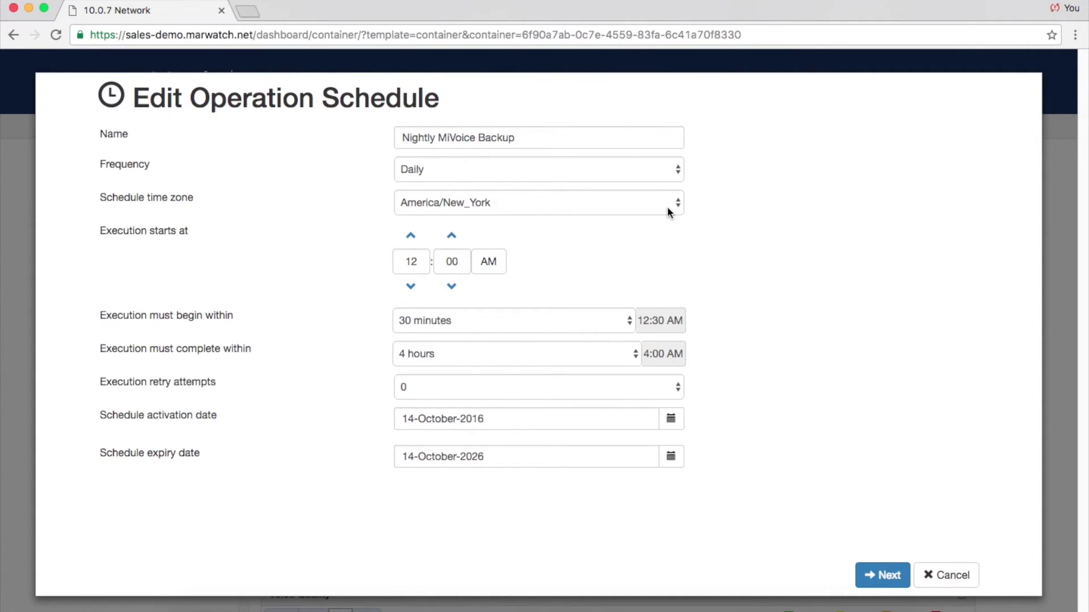
click(678, 173)
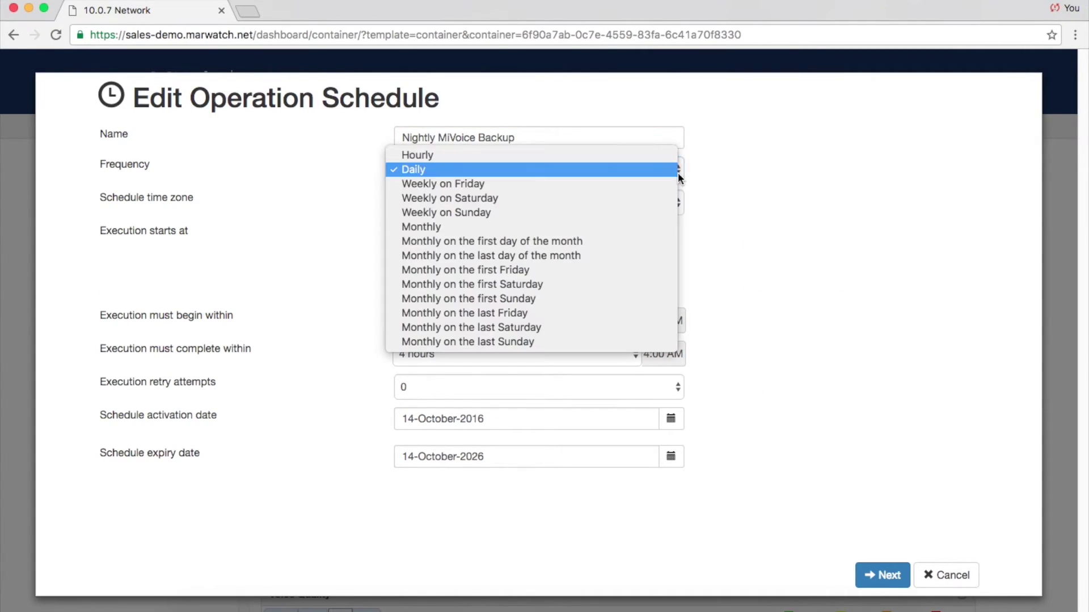
click(645, 212)
click(883, 576)
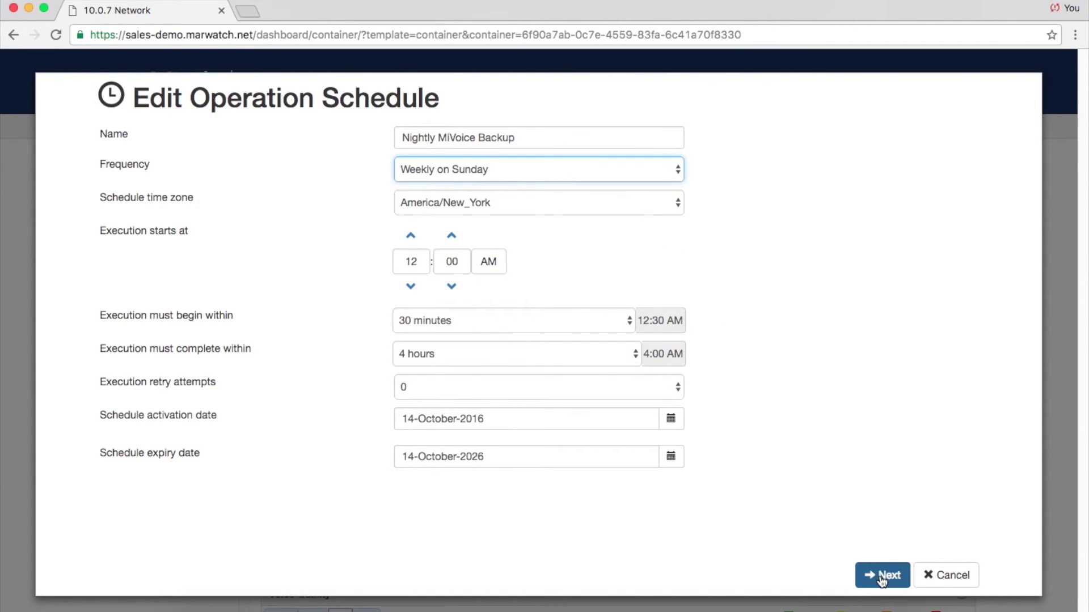
click(881, 577)
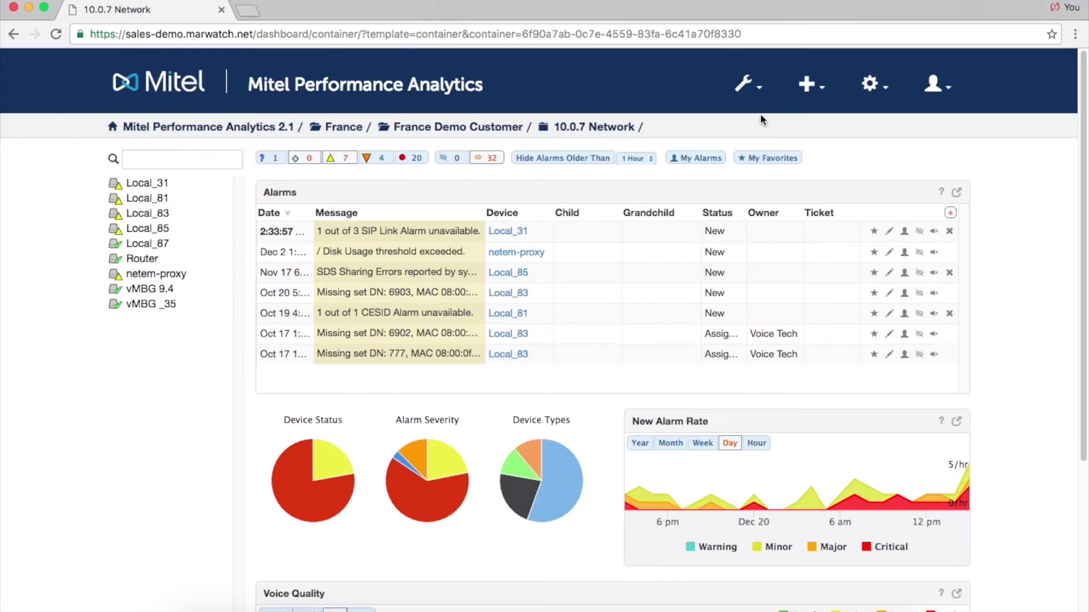
Open Scheduler Results and view On-Demand State, Recent Results, Schedule State and Success Rate.
click(746, 85)
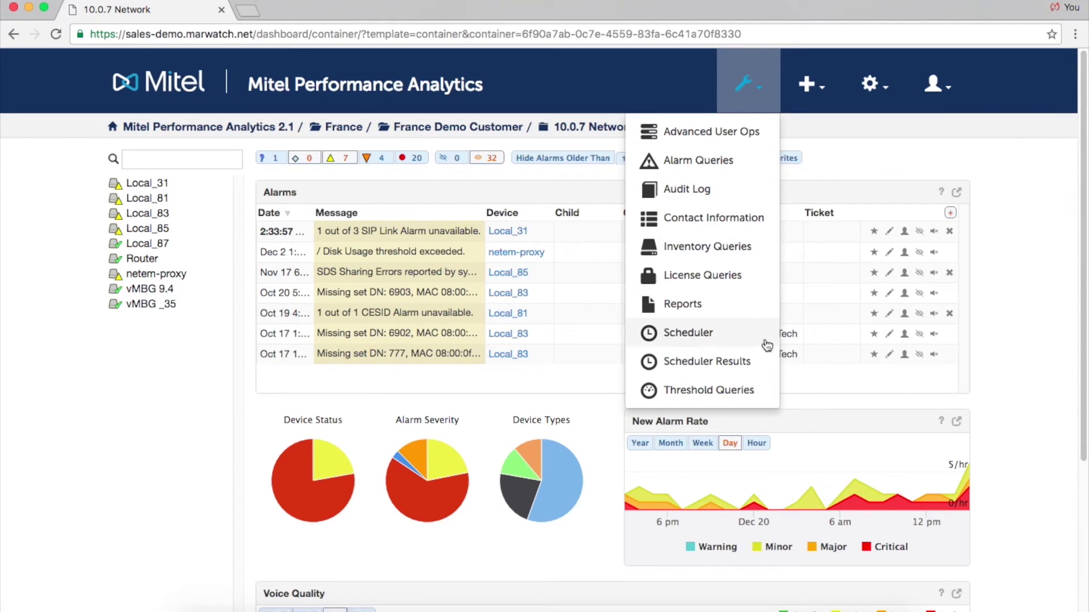
click(707, 361)
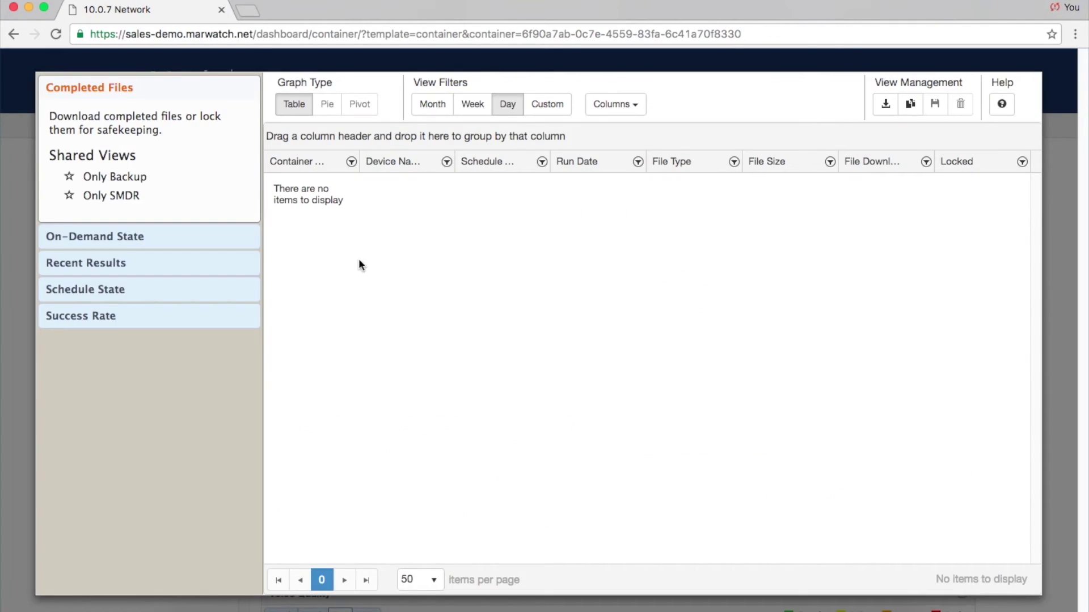
click(245, 242)
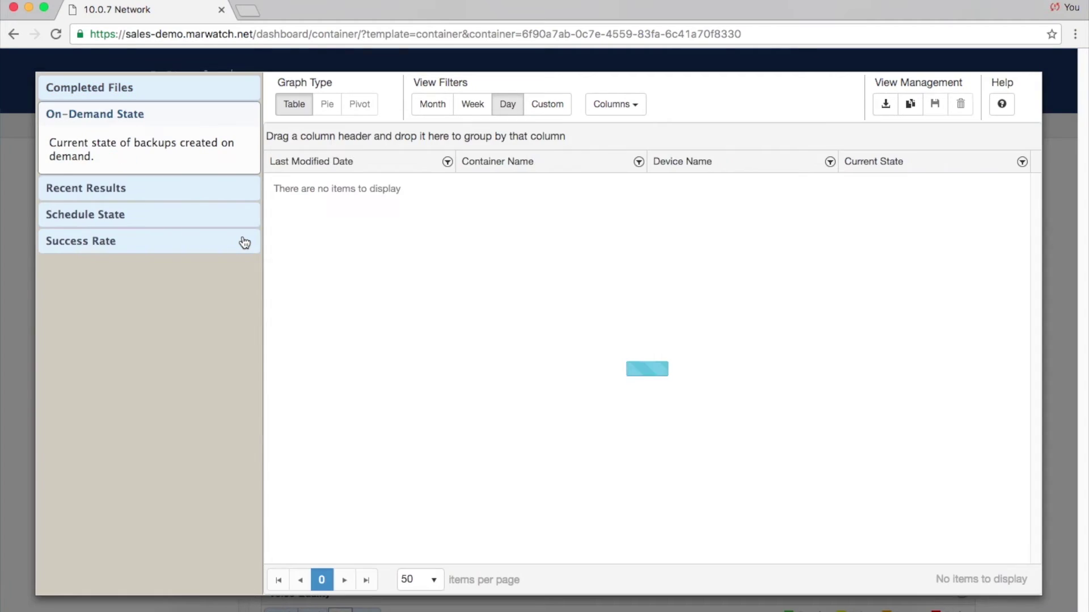
click(234, 195)
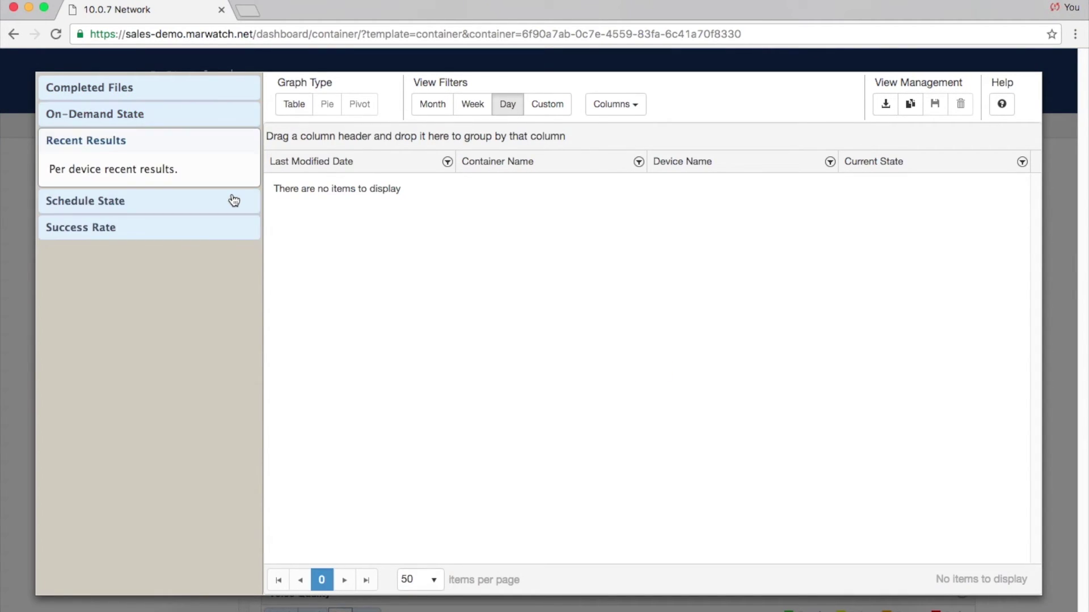
click(224, 281)
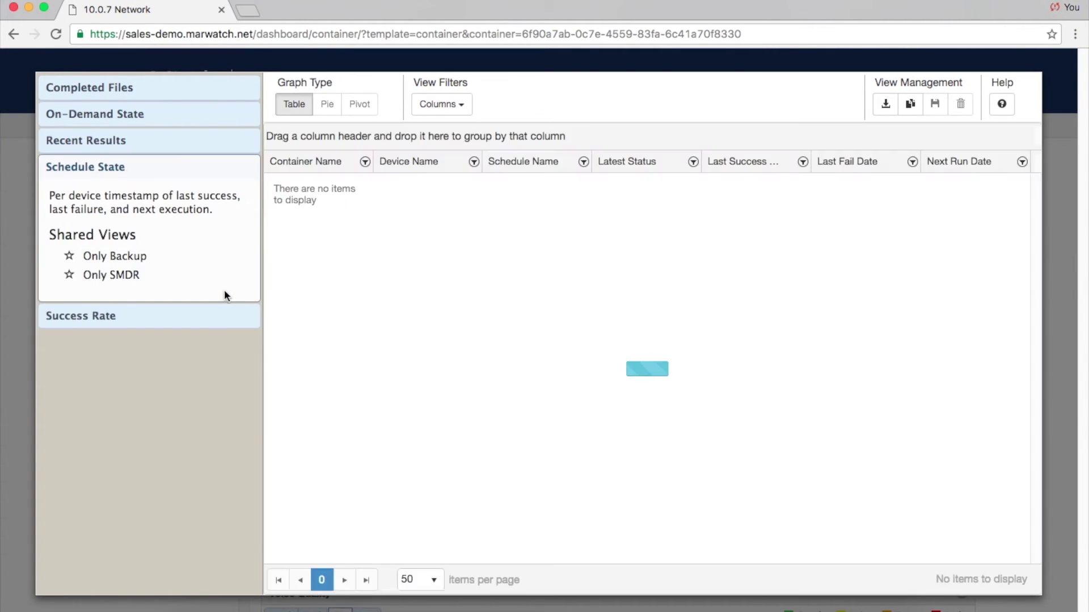
click(225, 315)
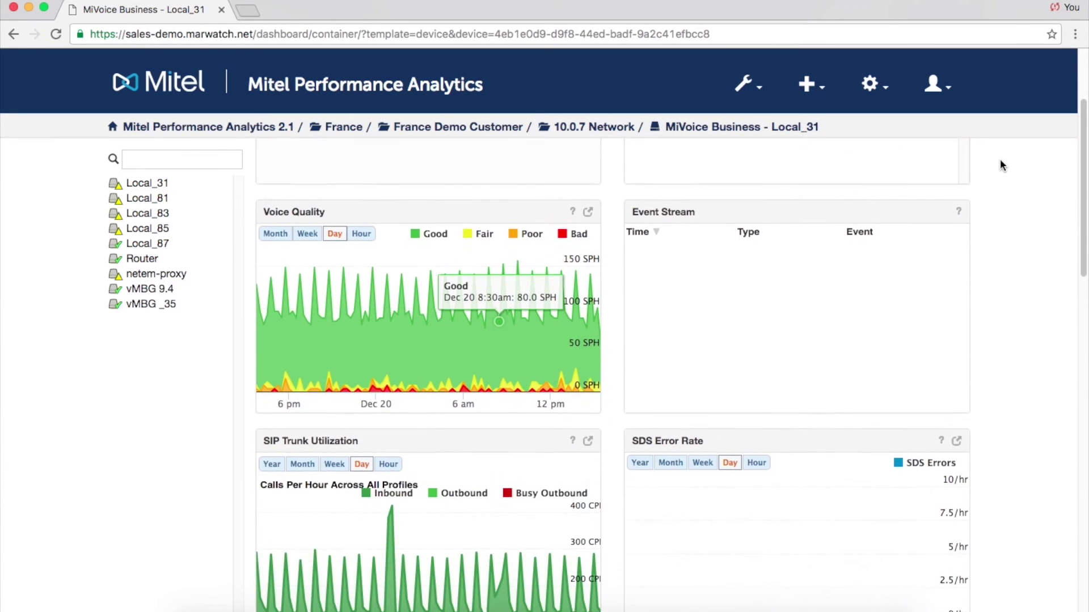
scroll(1000, 165, down, 7)
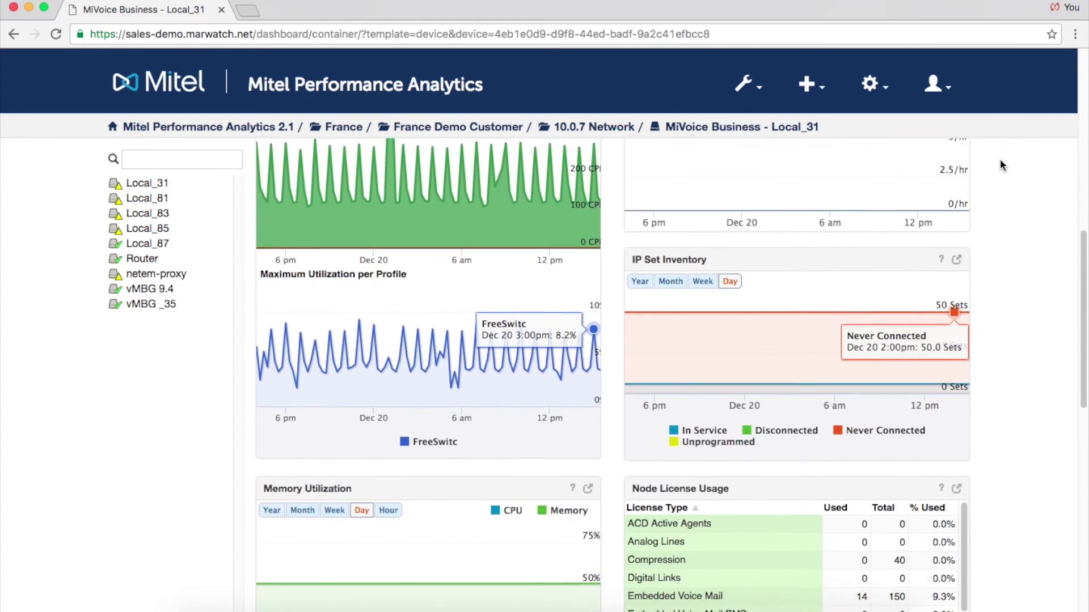
Open the full IP Set Inventory list from the Local_31 dashboard.
click(957, 258)
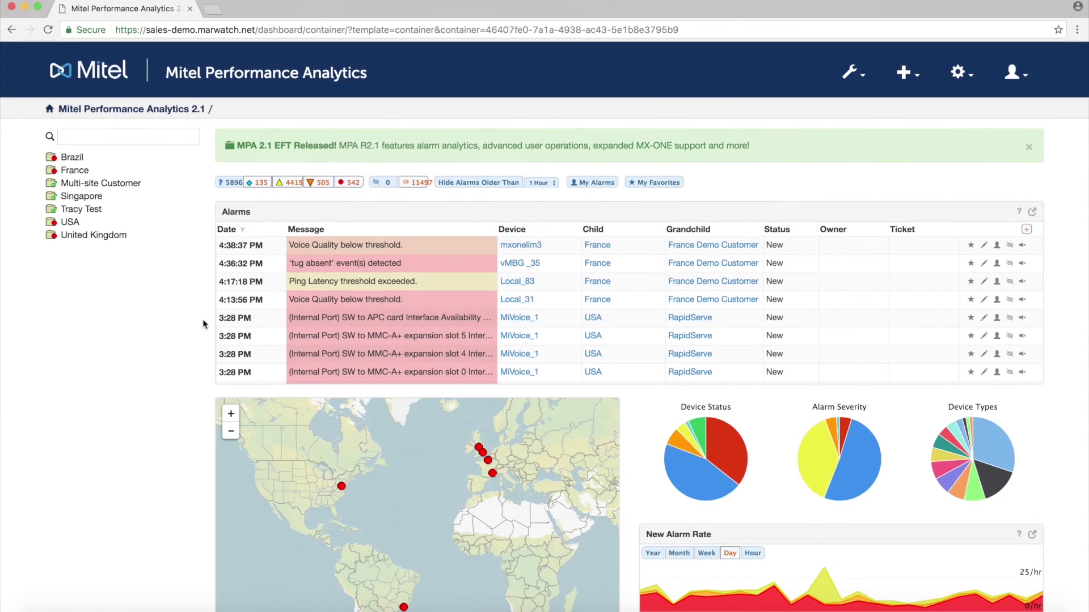
Show the MiVoice Business Users, Services & Sets inventory query and expand the Data Type choices.
click(850, 72)
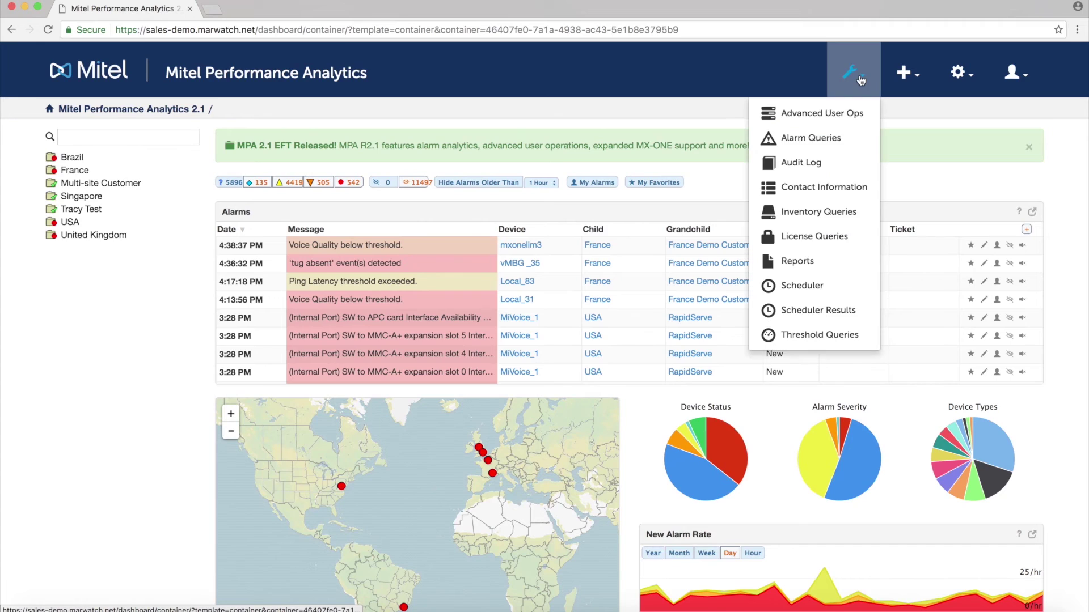
click(820, 212)
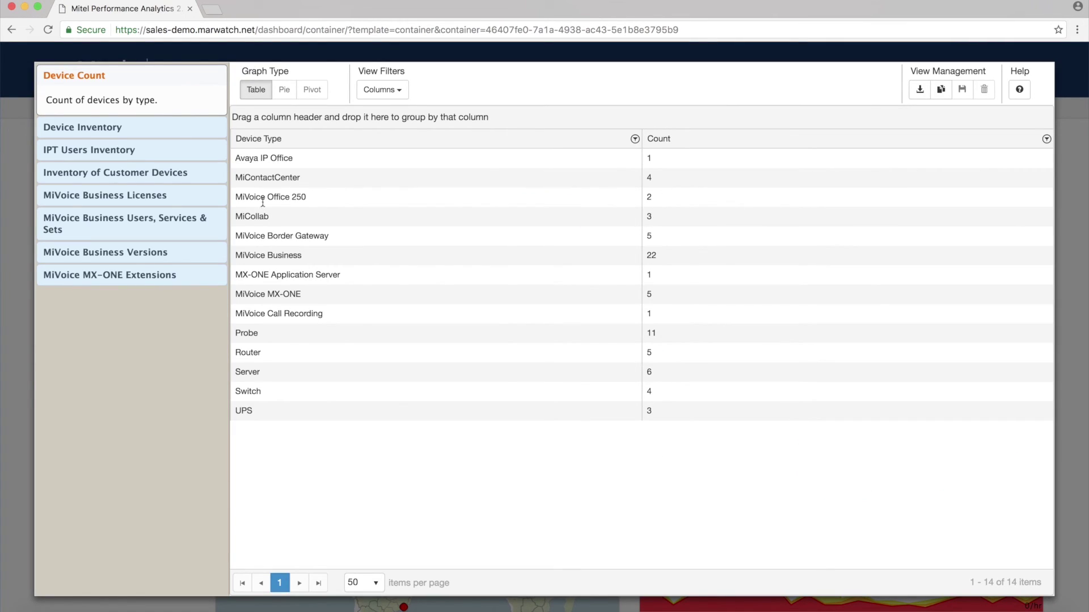
click(205, 220)
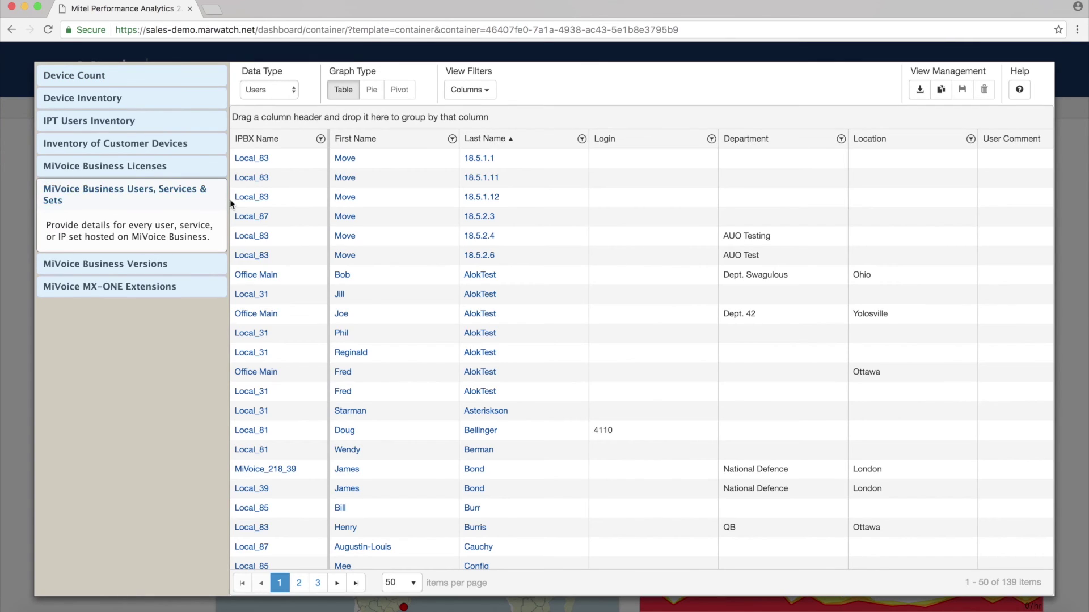
click(295, 92)
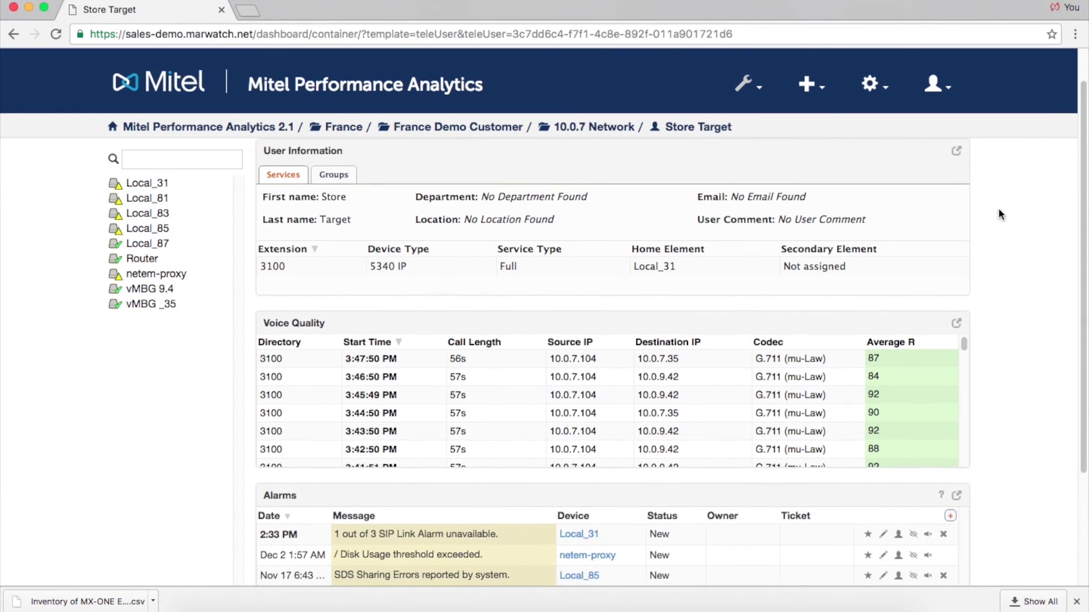
Scroll the Store Target user page to review voice-quality calls and alarms, then return to the top.
scroll(998, 209, down, 5)
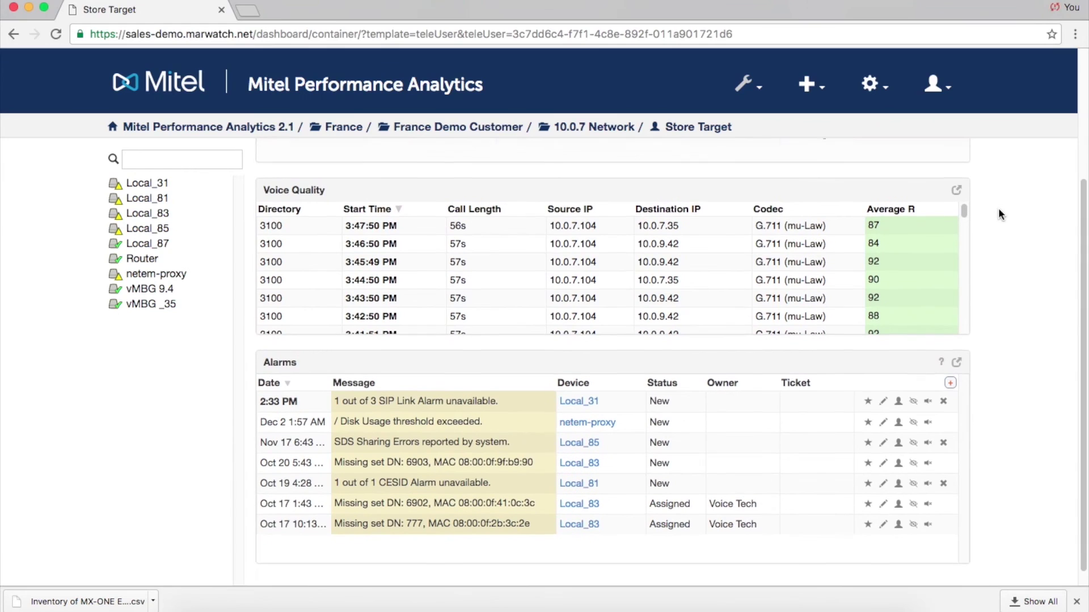
scroll(999, 205, up, 4)
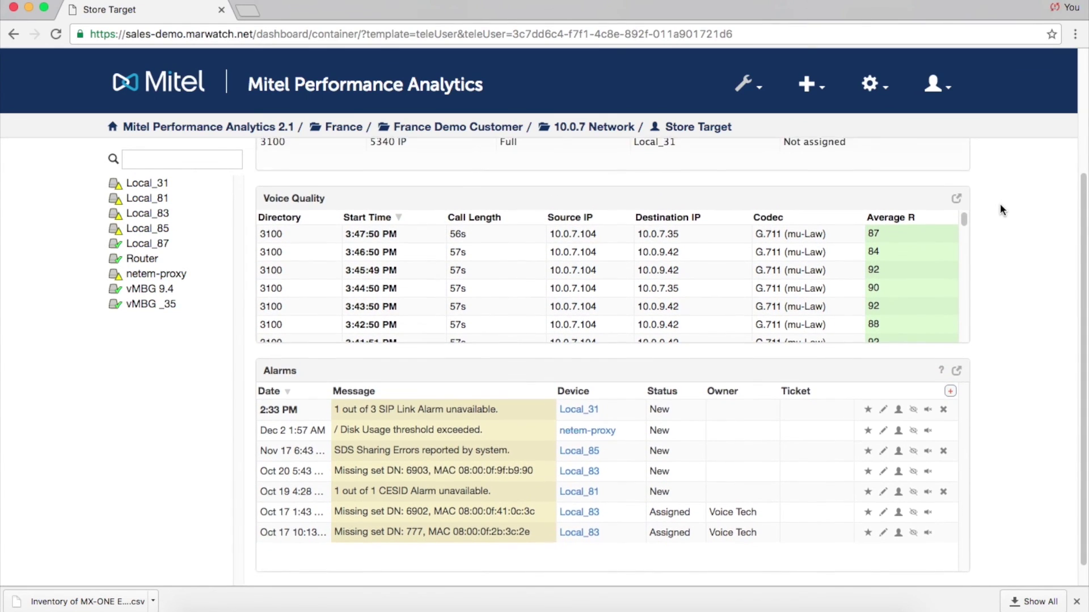
scroll(999, 207, up, 4)
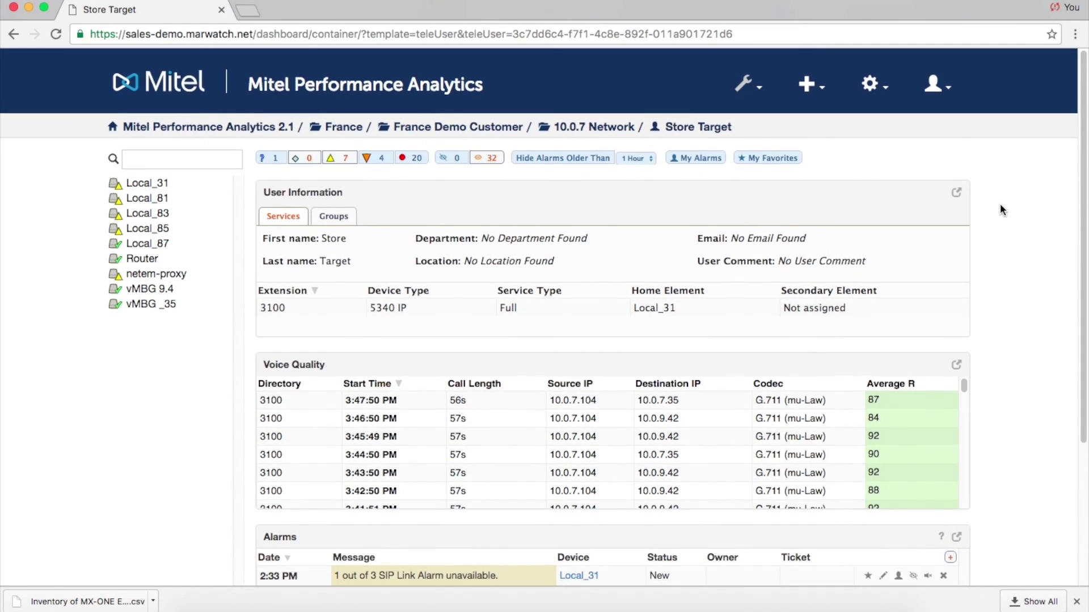